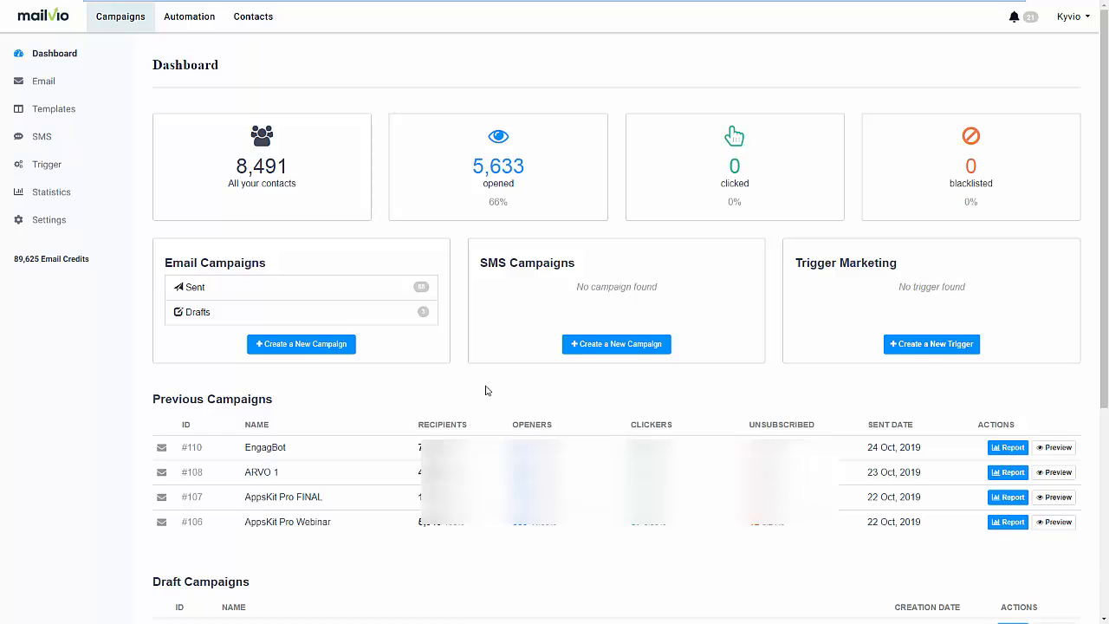
- Create an empty contact list named Live Demo
{"action": "left_click", "coordinate": [275, 29]}
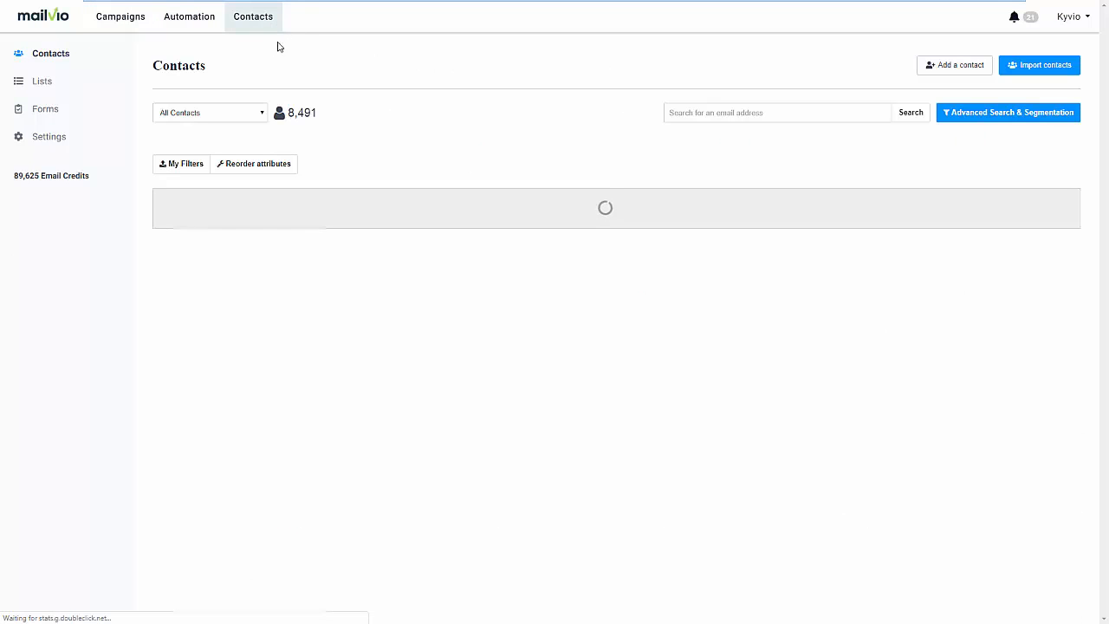
{"action": "left_click", "coordinate": [81, 90]}
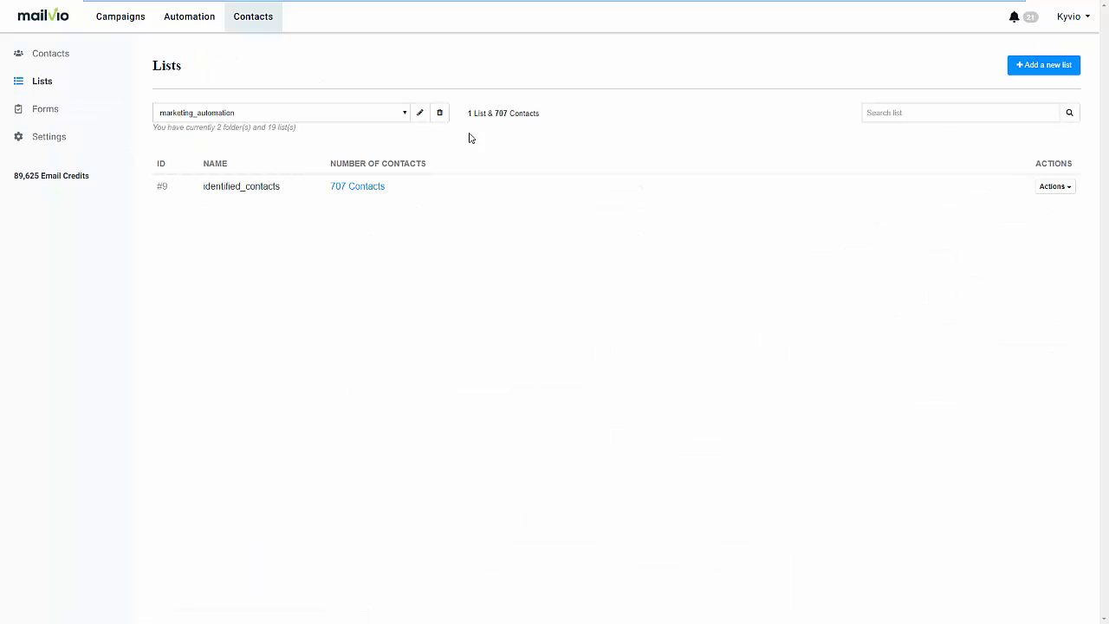
{"action": "left_click", "coordinate": [405, 113]}
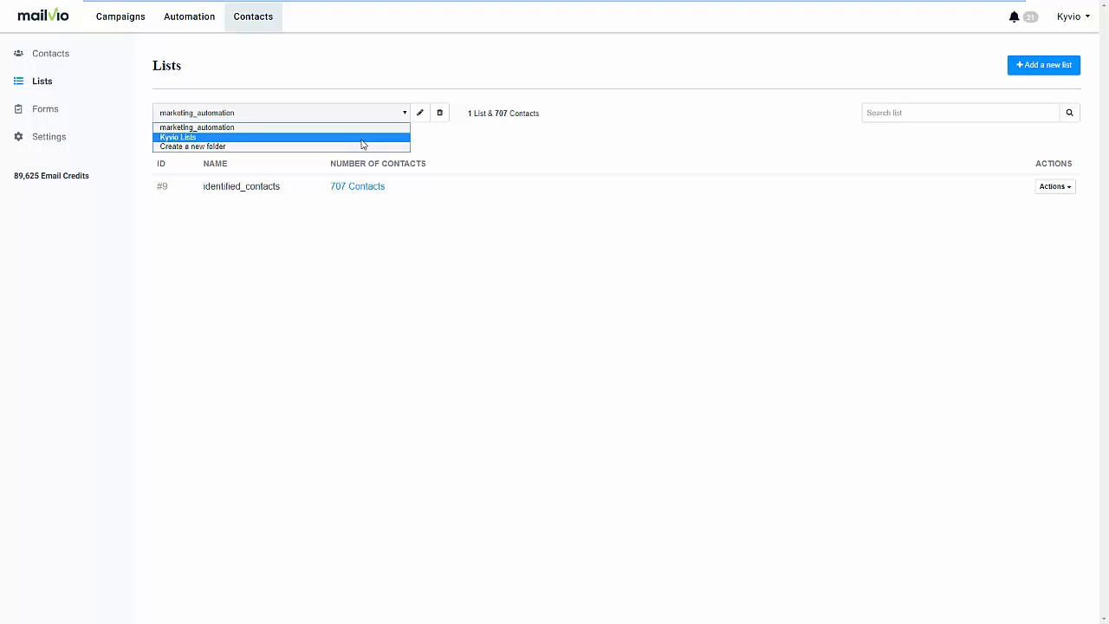
{"action": "left_click", "coordinate": [447, 149]}
{"action": "left_click", "coordinate": [1027, 69]}
{"action": "left_click", "coordinate": [245, 174]}
{"action": "type", "text": "Live Demo"}
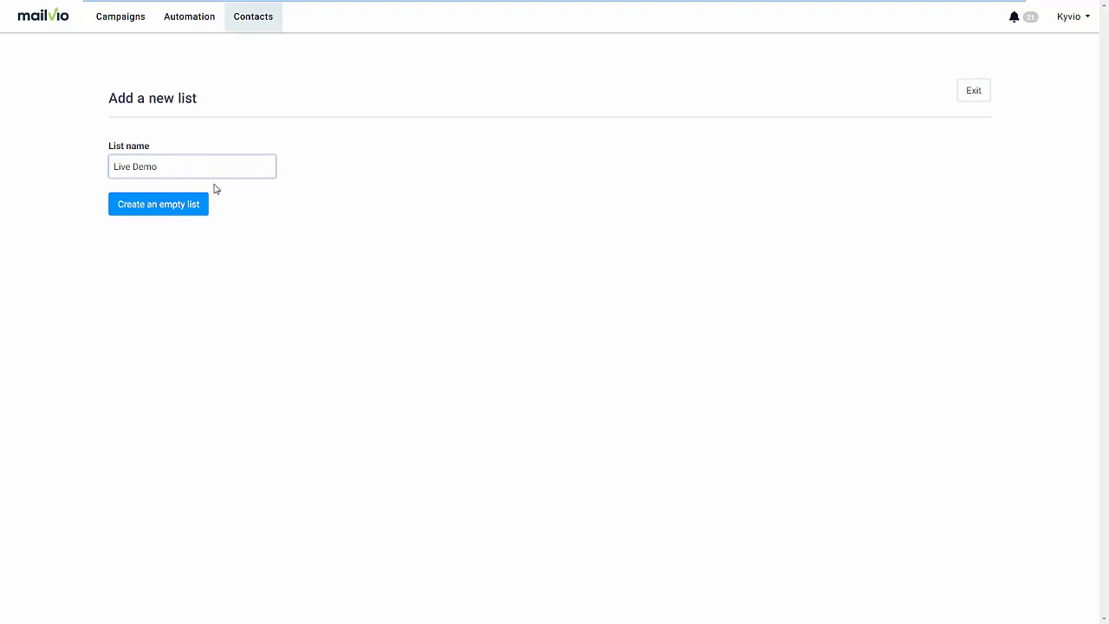
{"action": "left_click", "coordinate": [173, 209]}
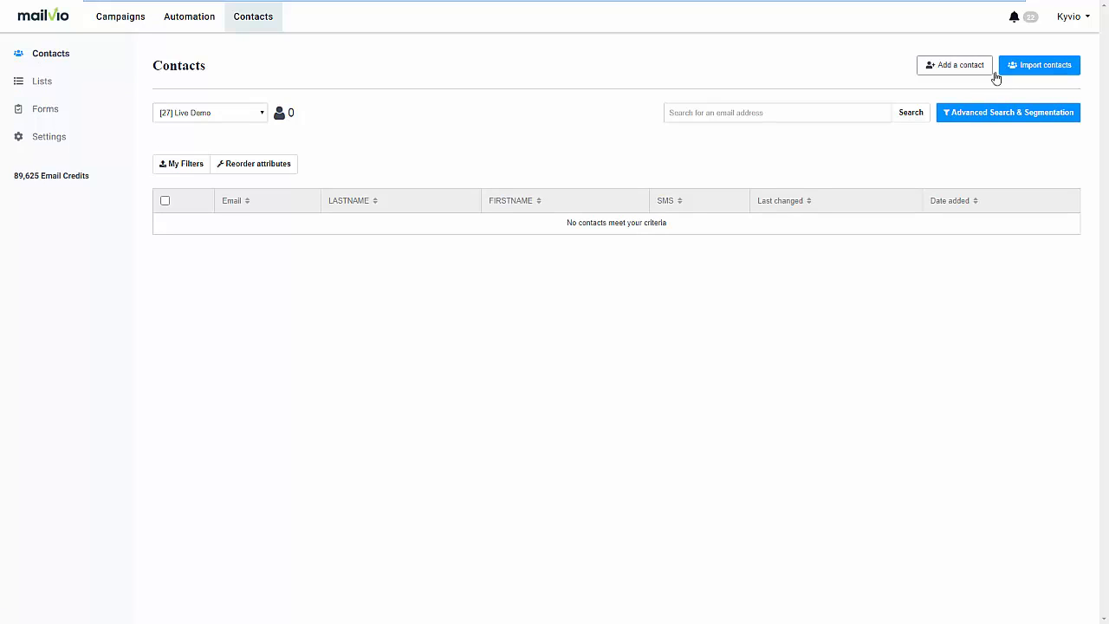
- Review the contact import options and the subscription and unsubscription forms
{"action": "left_click", "coordinate": [1039, 73]}
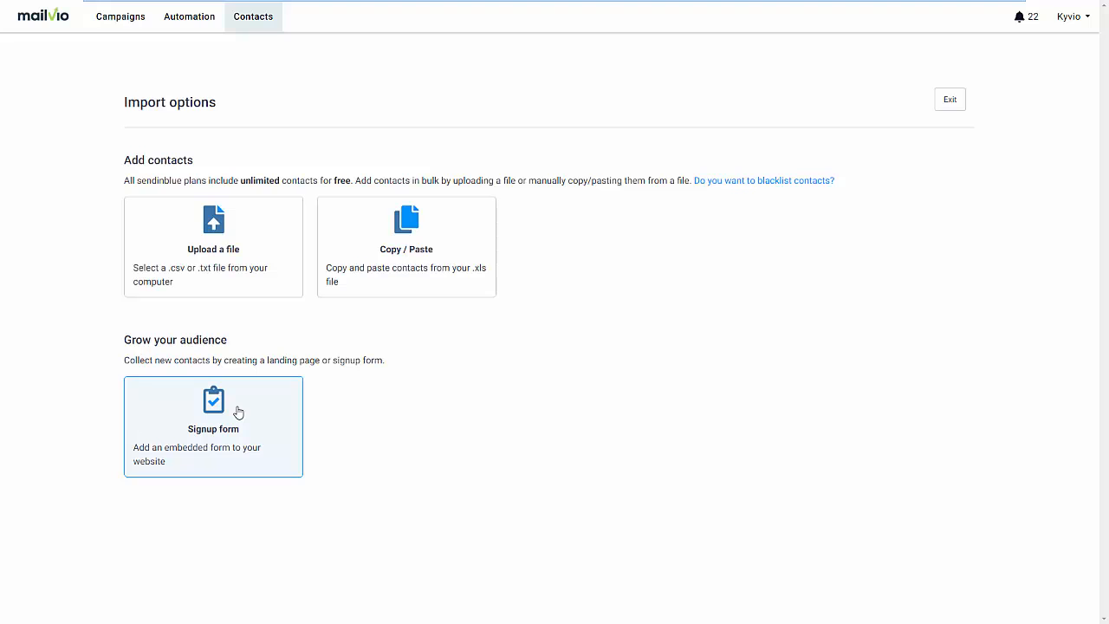
{"action": "left_click", "coordinate": [253, 26]}
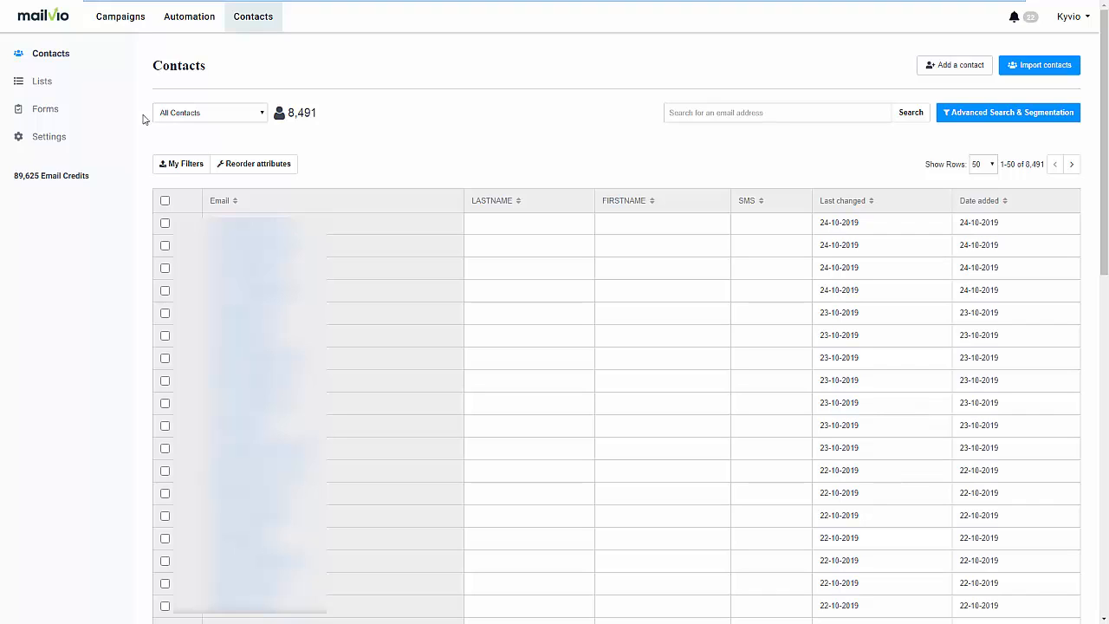
{"action": "left_click", "coordinate": [88, 111]}
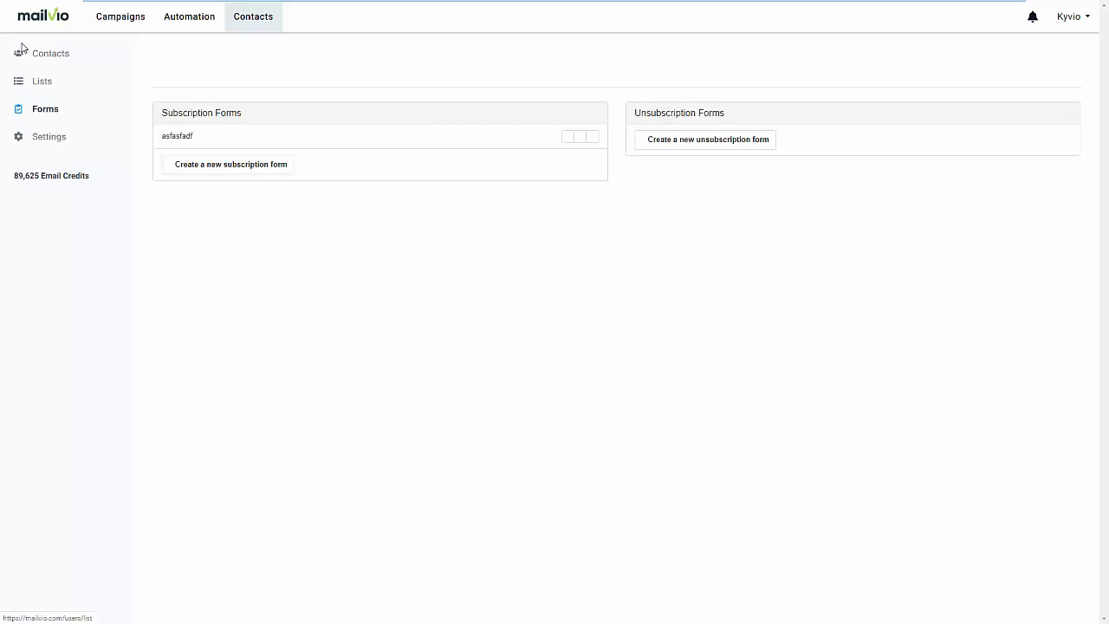
{"action": "left_click", "coordinate": [183, 26]}
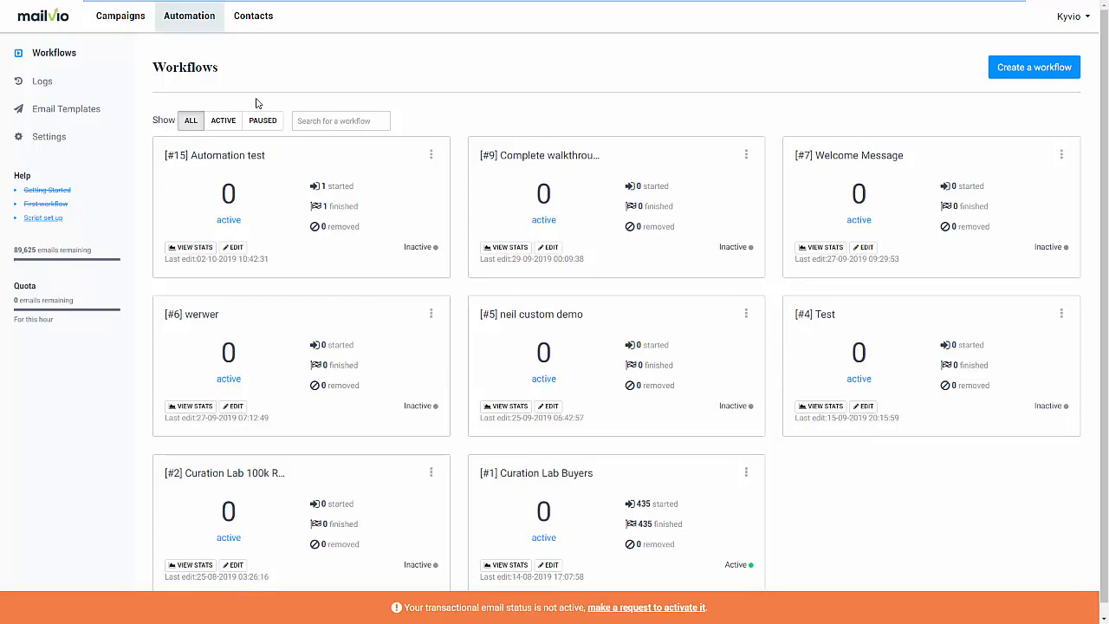
{"action": "left_click", "coordinate": [1009, 73]}
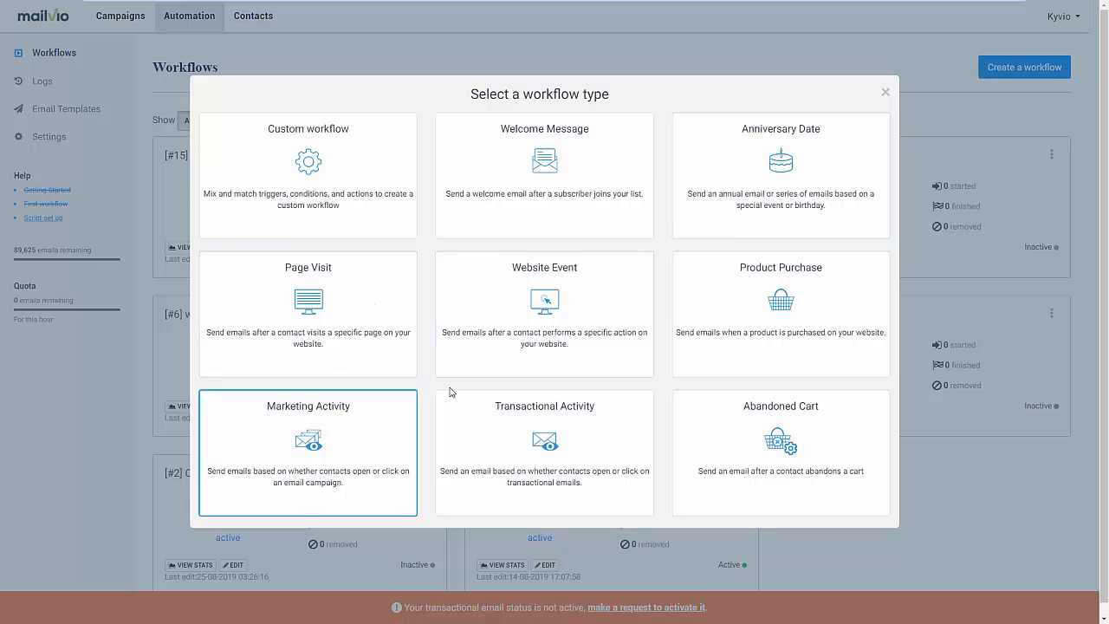
{"action": "left_click", "coordinate": [337, 356]}
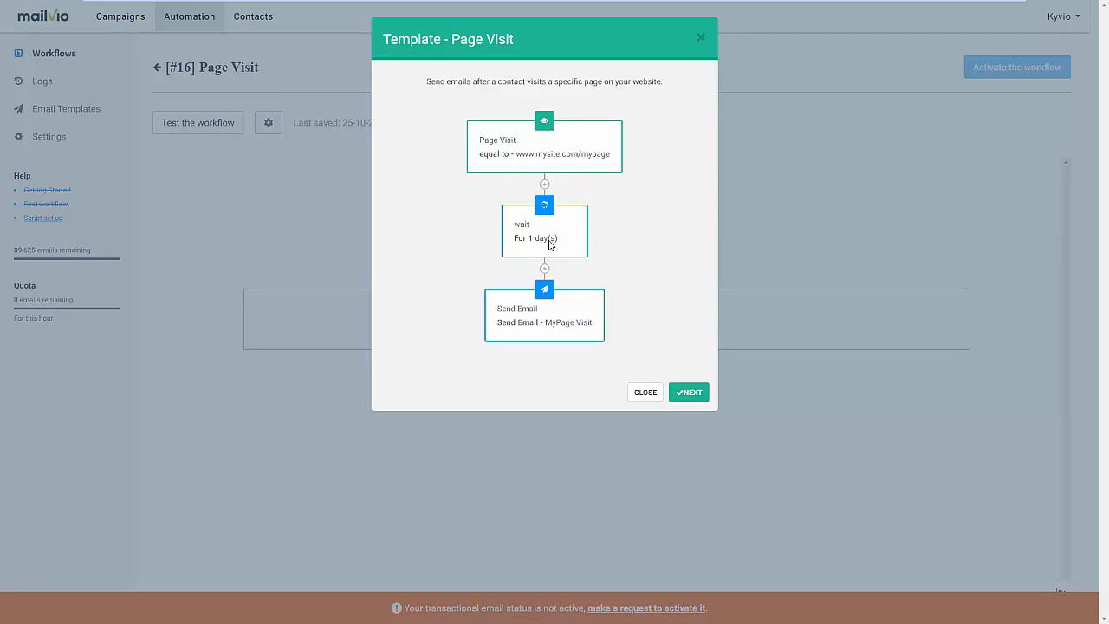
{"action": "left_click", "coordinate": [698, 396]}
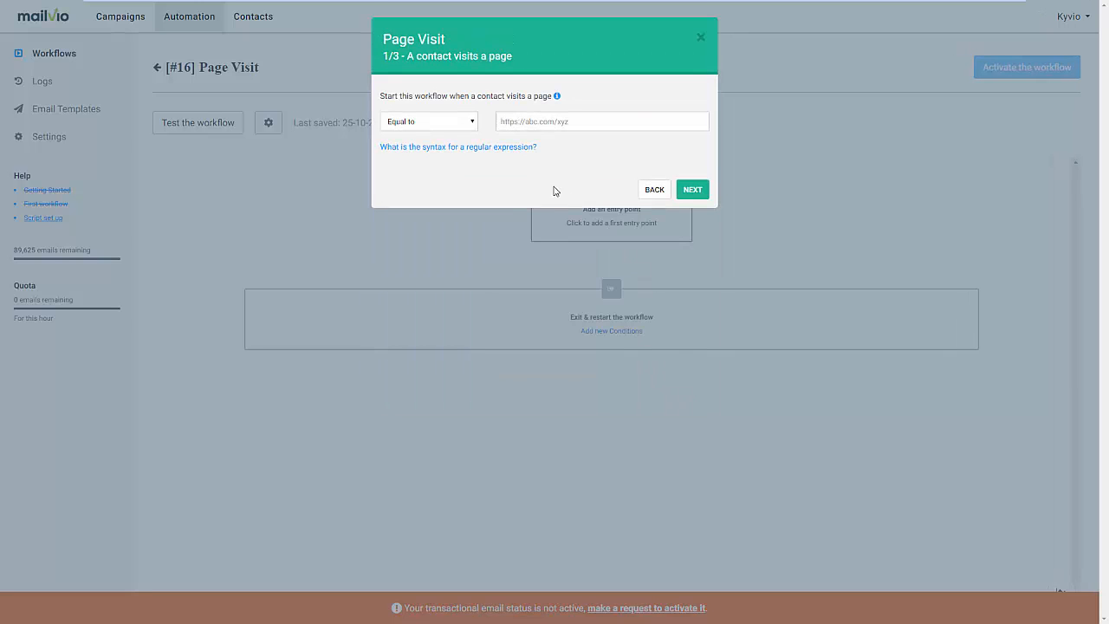
{"action": "left_click", "coordinate": [547, 122]}
{"action": "type", "text": "ht"}
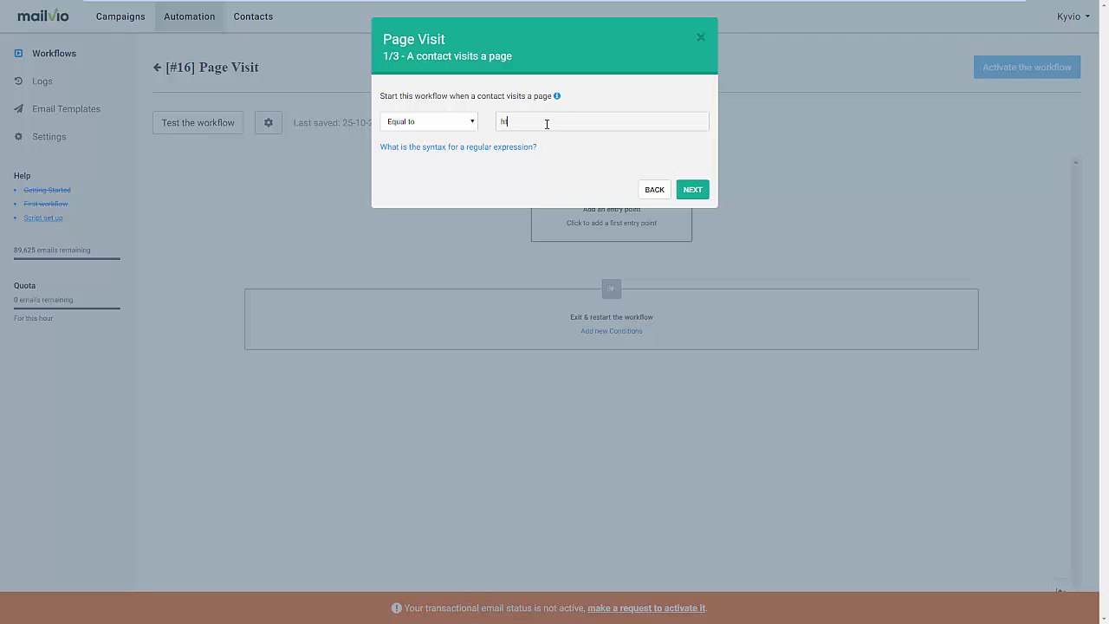
{"action": "type", "text": "tps://mailvio.com"}
{"action": "left_click", "coordinate": [689, 189]}
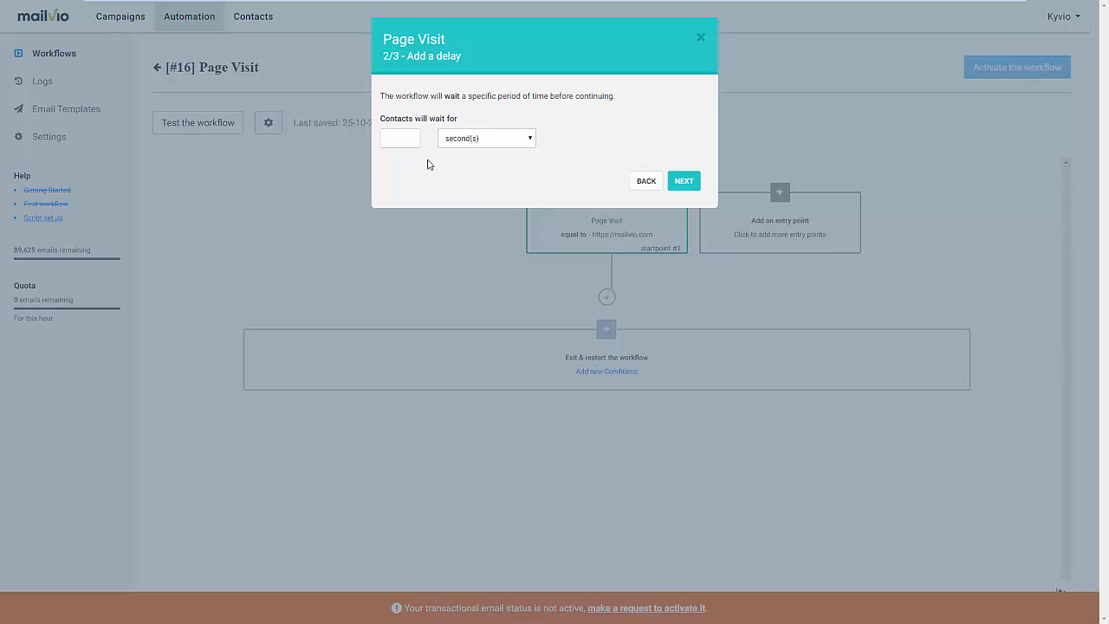
- Set the workflow's delay so contacts wait for 2 hours
{"action": "type", "text": "2"}
{"action": "left_click", "coordinate": [491, 143]}
{"action": "left_click", "coordinate": [491, 177]}
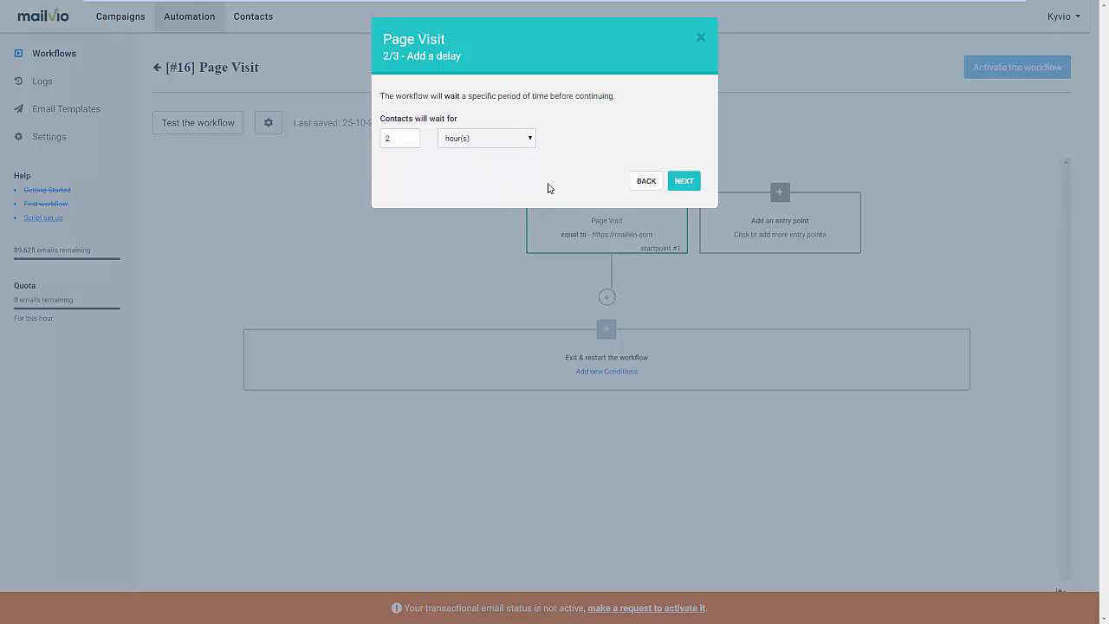
{"action": "left_click", "coordinate": [663, 184]}
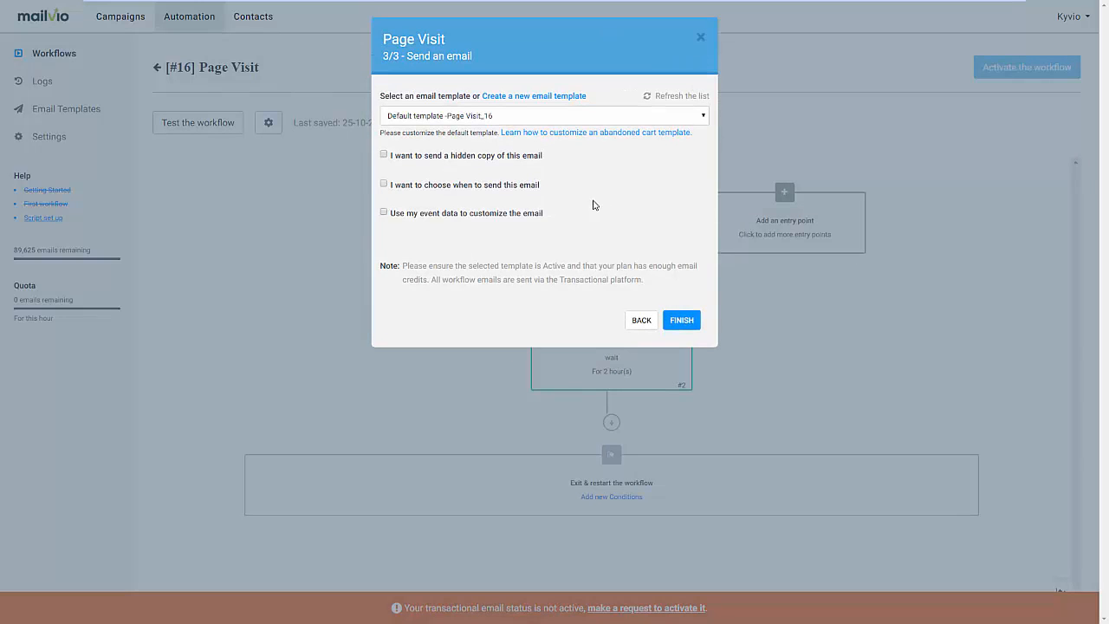
- Finish the send-email step with Default template -Page Visit_16, leaving the sending timeframe and event data options off
{"action": "left_click", "coordinate": [455, 115]}
{"action": "left_click", "coordinate": [459, 119]}
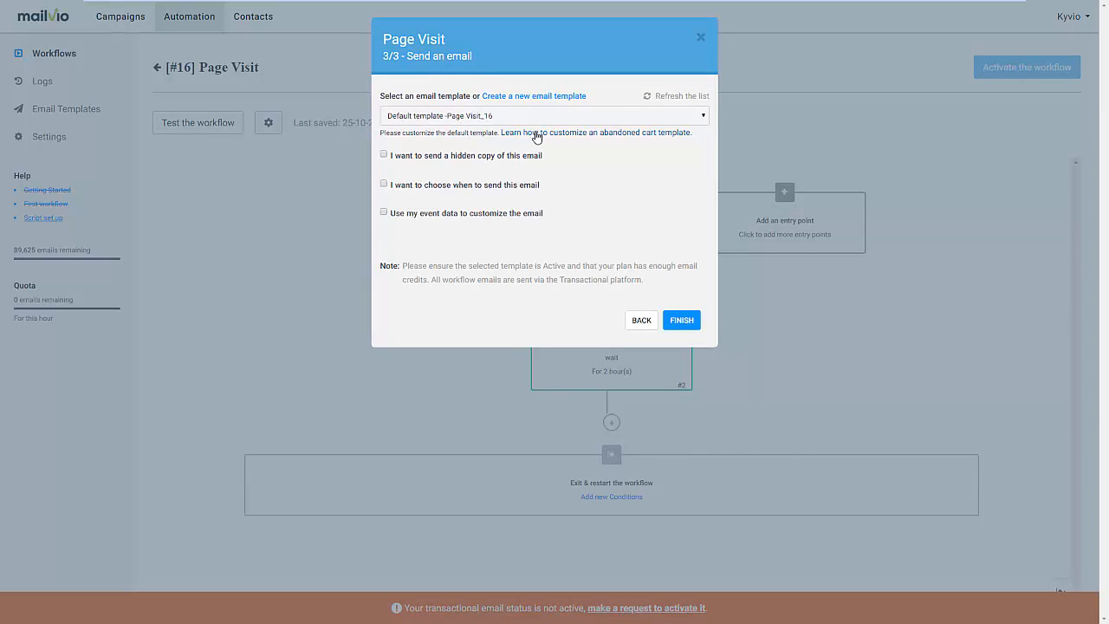
{"action": "left_click", "coordinate": [384, 184]}
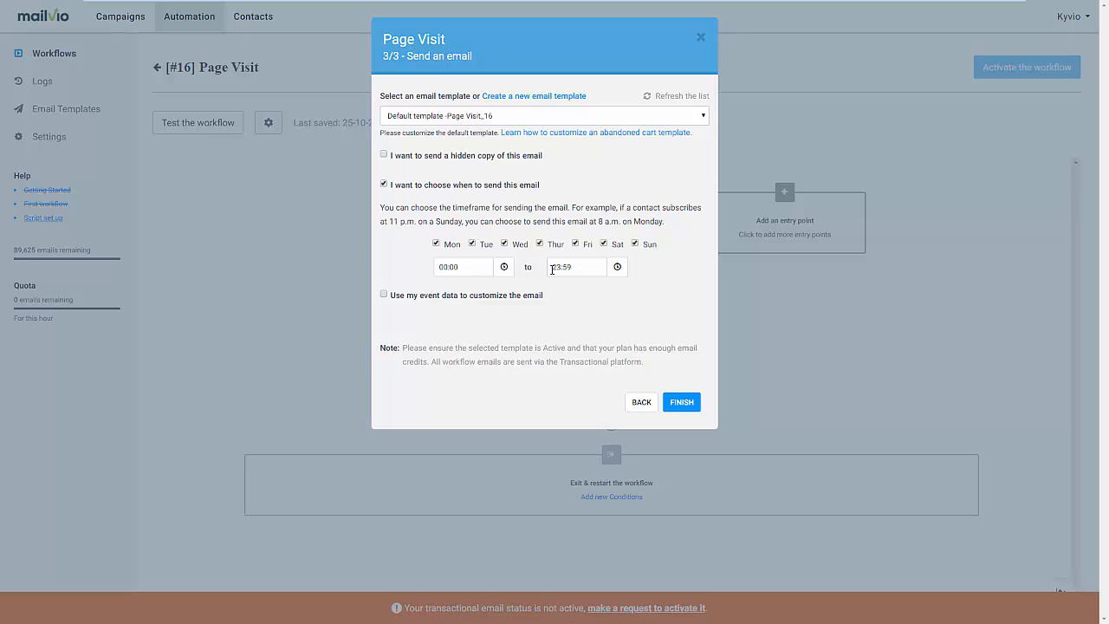
{"action": "left_click", "coordinate": [384, 296]}
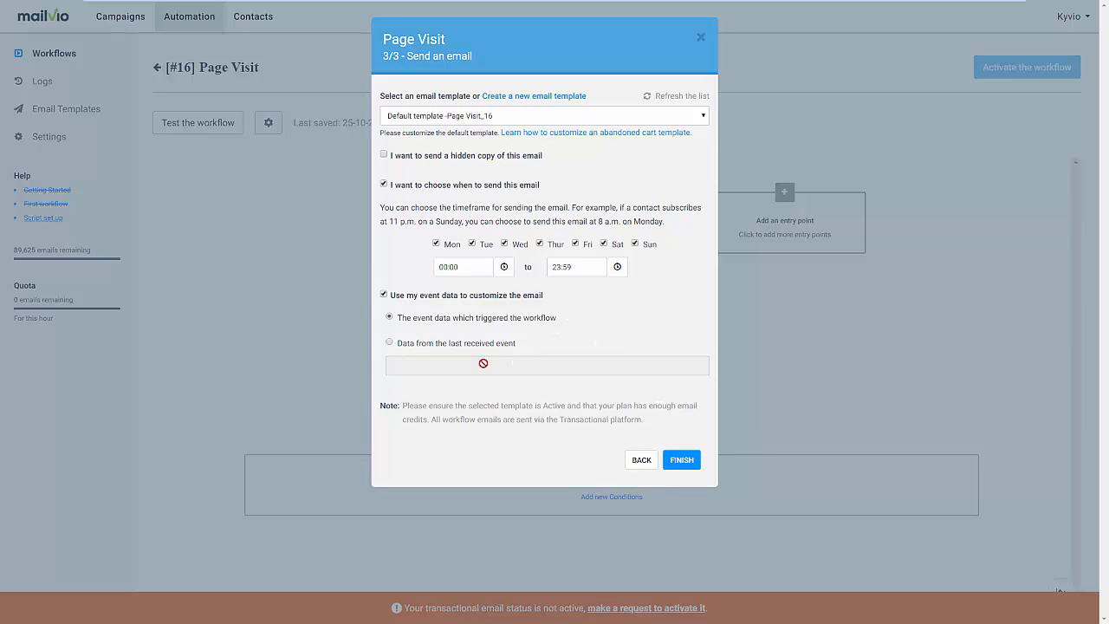
{"action": "left_click", "coordinate": [384, 296]}
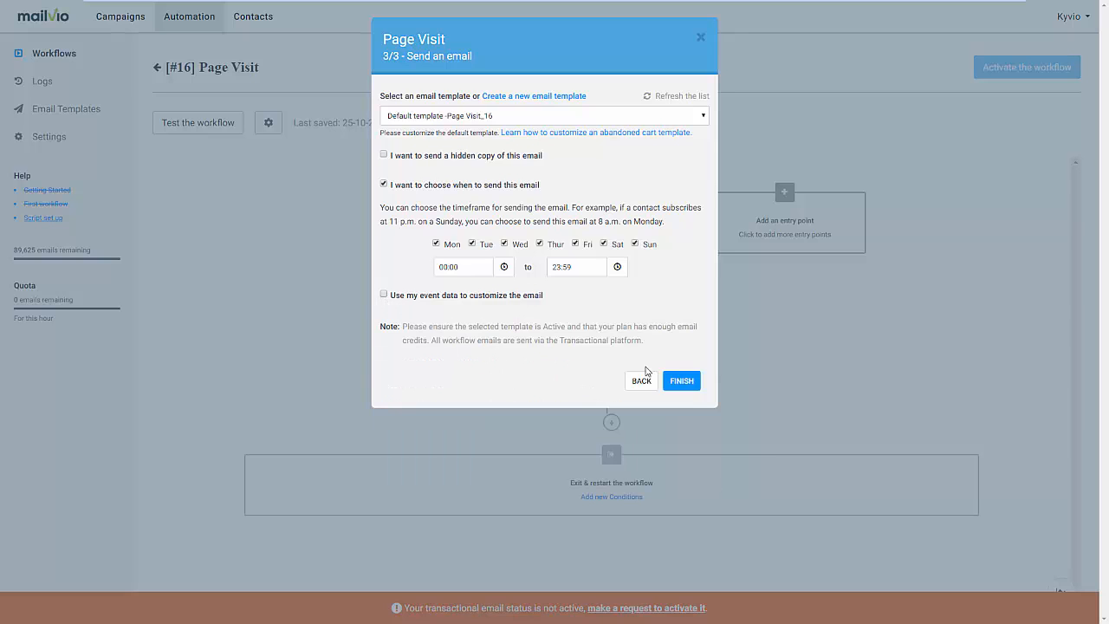
{"action": "left_click", "coordinate": [384, 184]}
{"action": "left_click", "coordinate": [681, 300]}
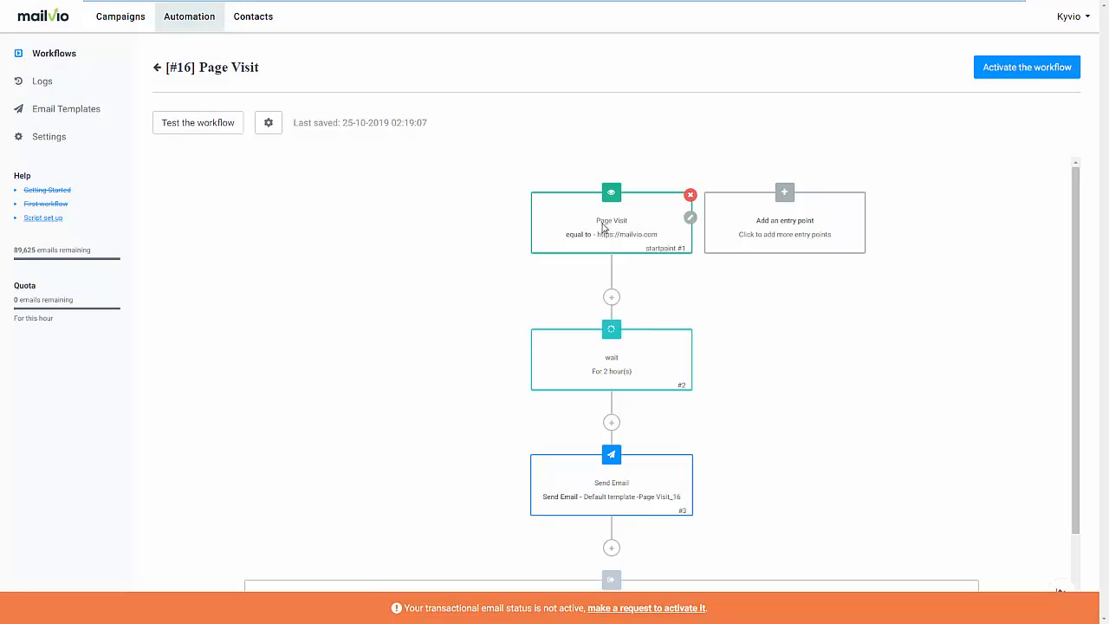
- Add an If/Else condition after the 2-hour wait that checks whether the contact opened All Campaigns at any time
{"action": "scroll", "coordinate": [641, 269], "scroll_direction": "down", "scroll_amount": 1}
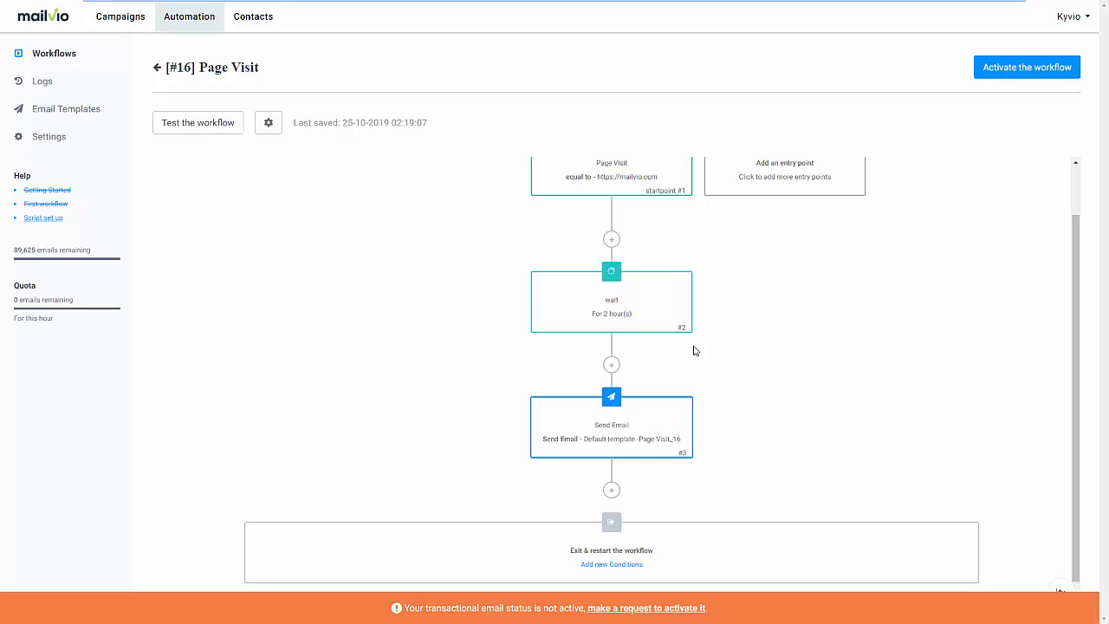
{"action": "left_click", "coordinate": [611, 365]}
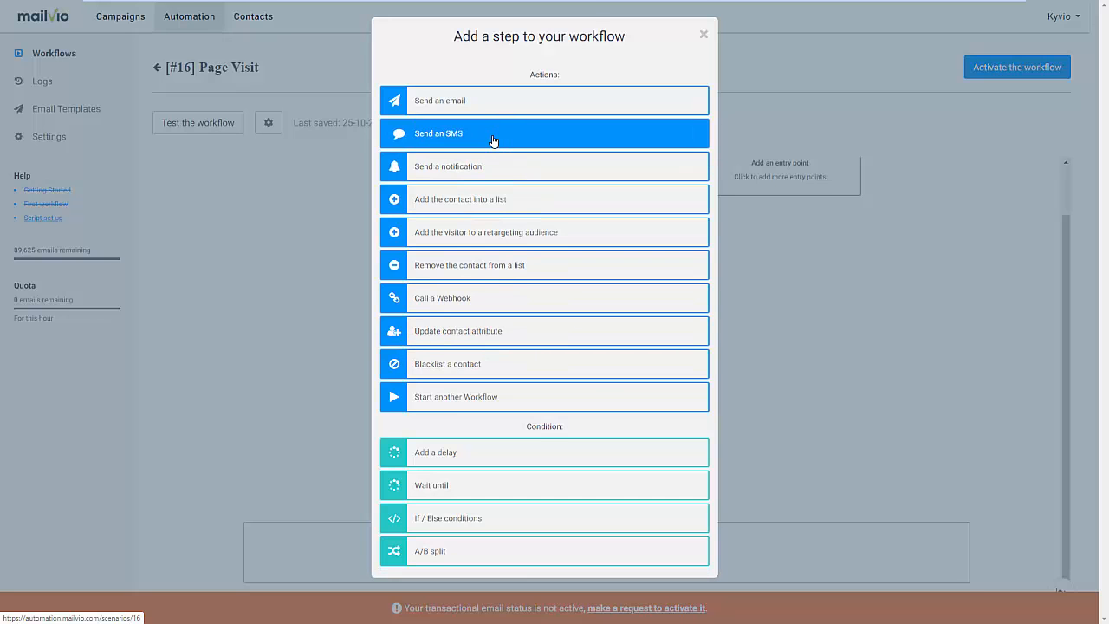
{"action": "left_click", "coordinate": [522, 520]}
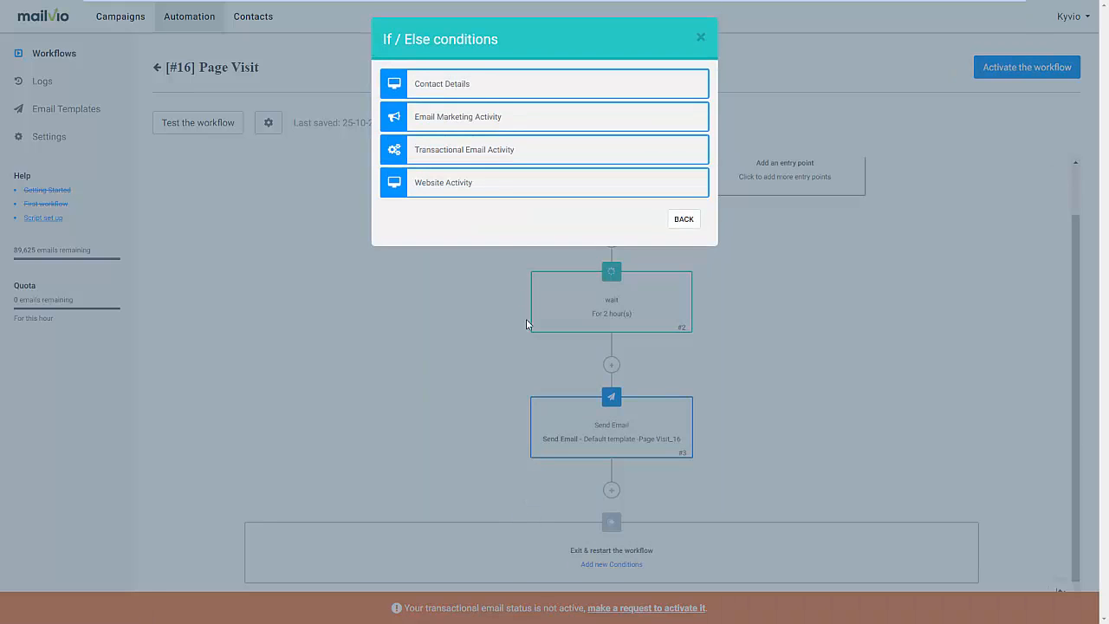
{"action": "left_click", "coordinate": [482, 118]}
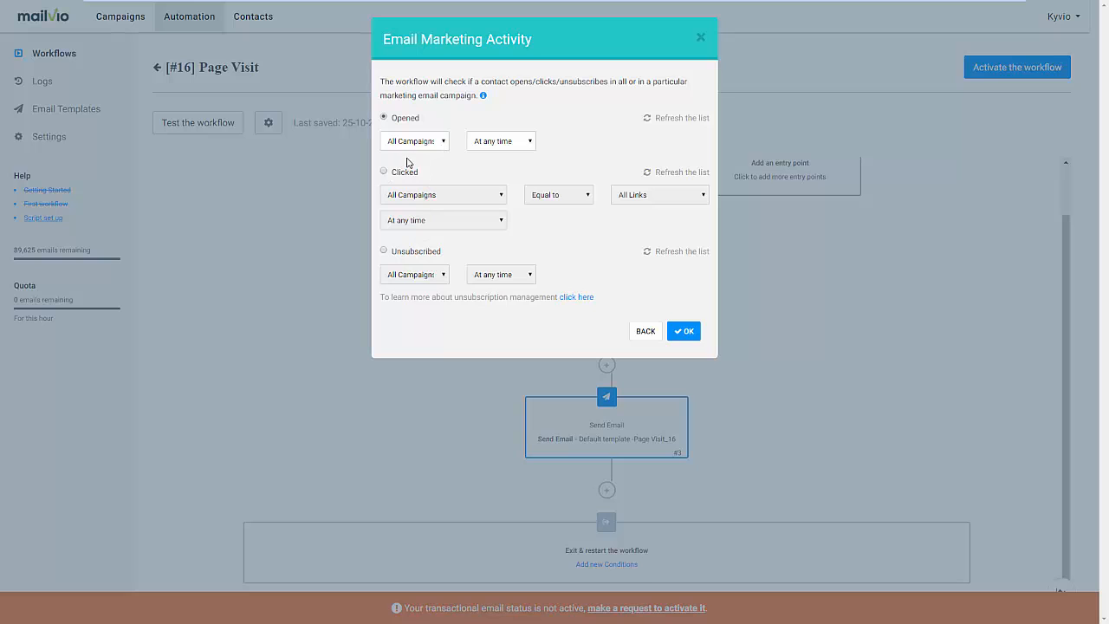
{"action": "left_click", "coordinate": [483, 144]}
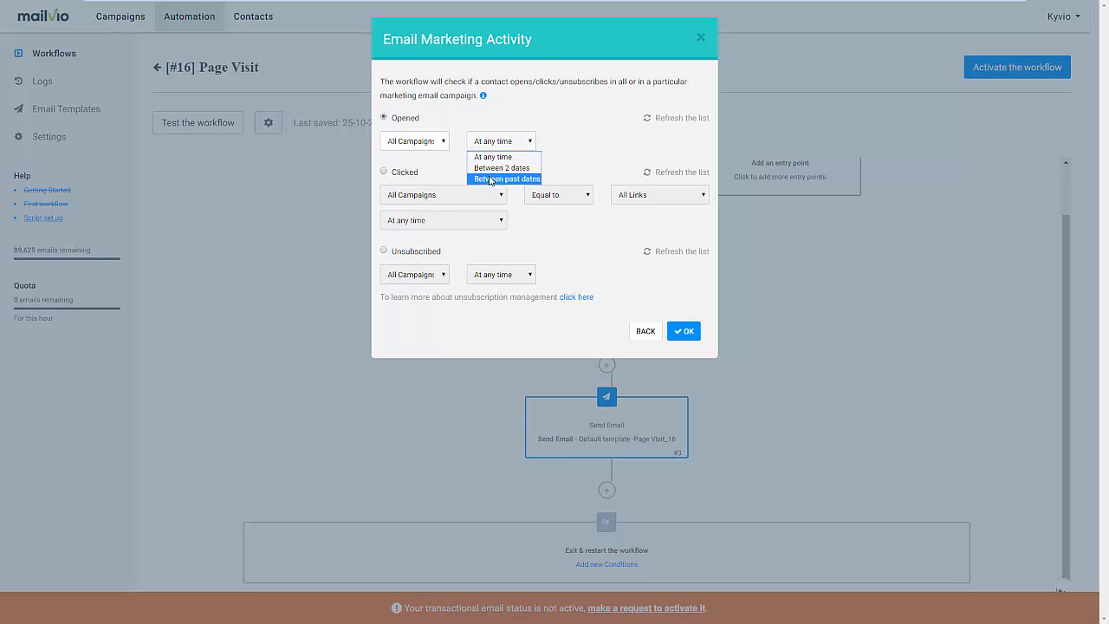
{"action": "left_click", "coordinate": [426, 144]}
{"action": "left_click", "coordinate": [512, 127]}
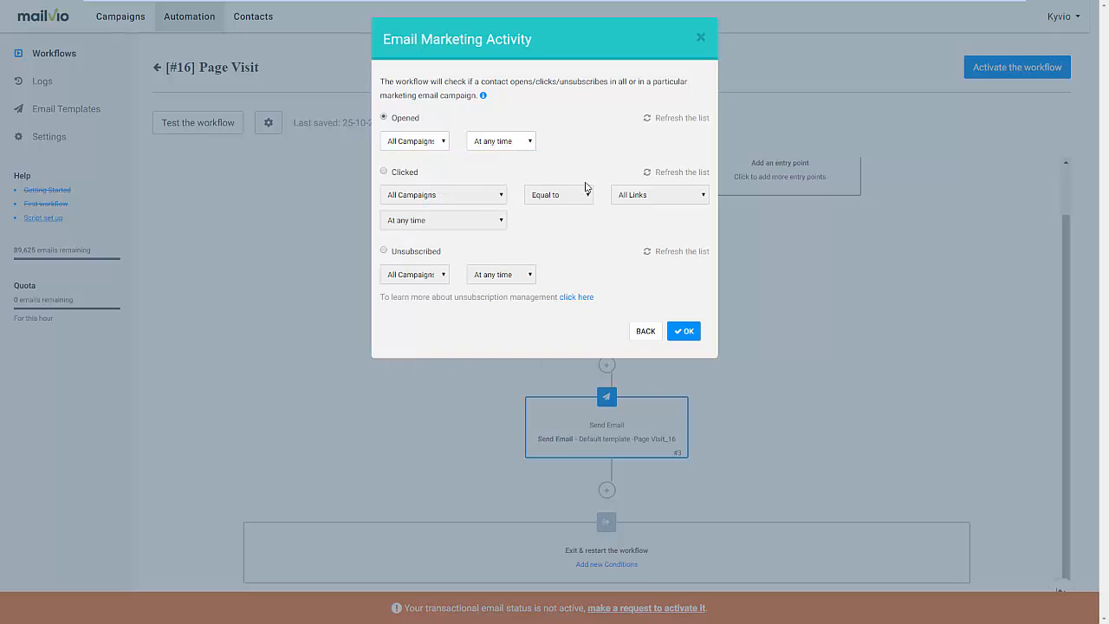
{"action": "left_click", "coordinate": [680, 333]}
- Look through the actions and conditions available for the NO branch of the If/Else condition
{"action": "scroll", "coordinate": [643, 371], "scroll_direction": "down", "scroll_amount": 2}
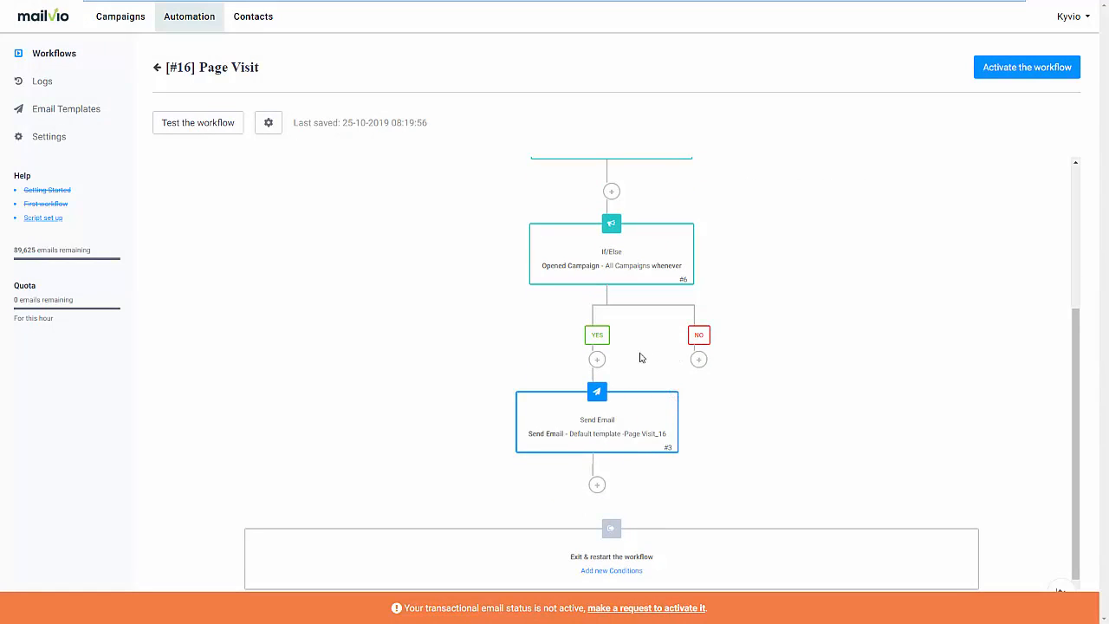
{"action": "left_click", "coordinate": [698, 359]}
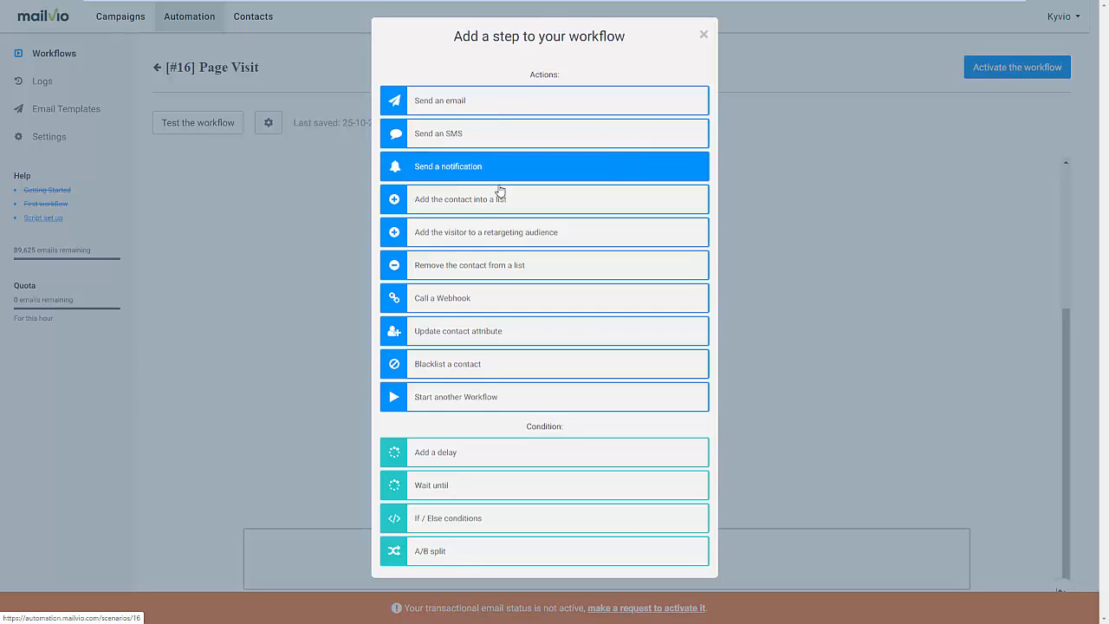
{"action": "left_click", "coordinate": [780, 292]}
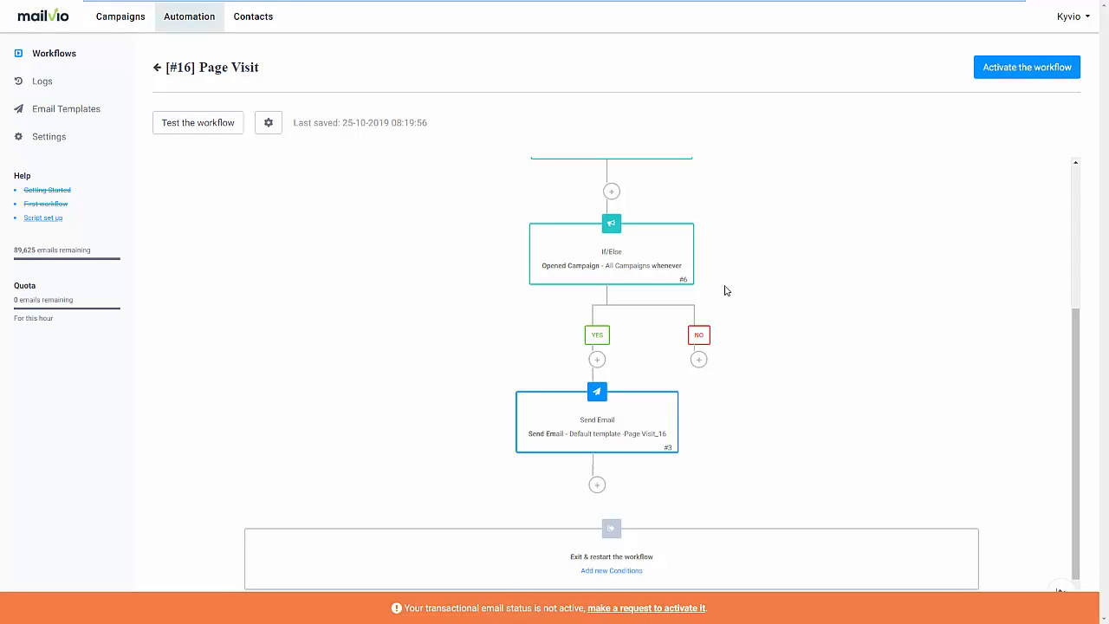
- Examine the available workflow entry points, including the Email Marketing Activity options and the website page-visit settings, without adding one
{"action": "scroll", "coordinate": [726, 291], "scroll_direction": "up", "scroll_amount": 3}
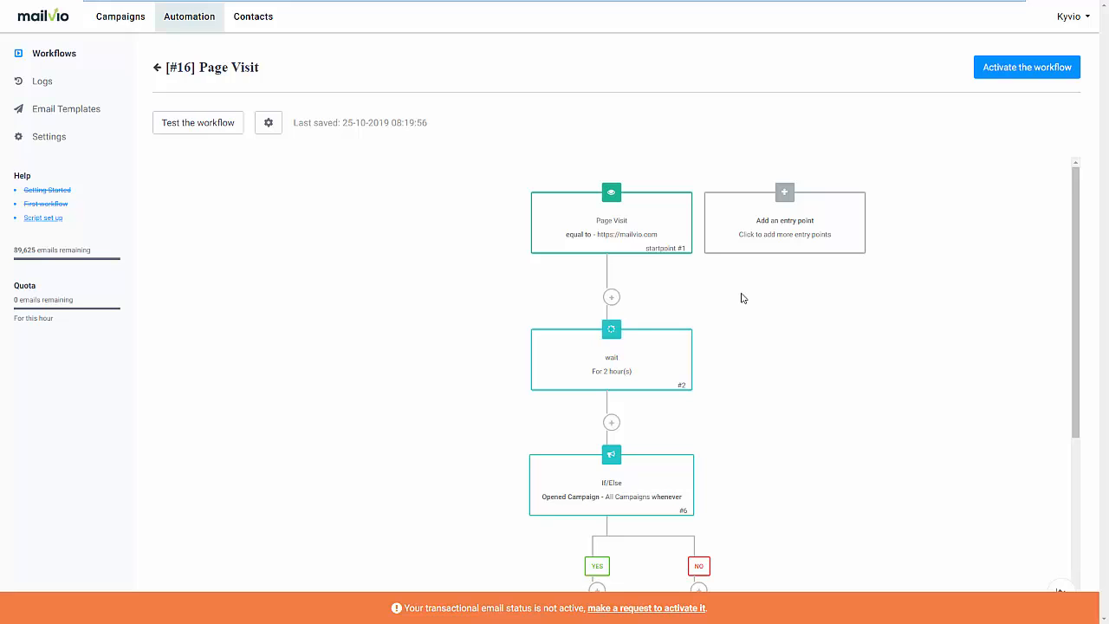
{"action": "left_click", "coordinate": [750, 220]}
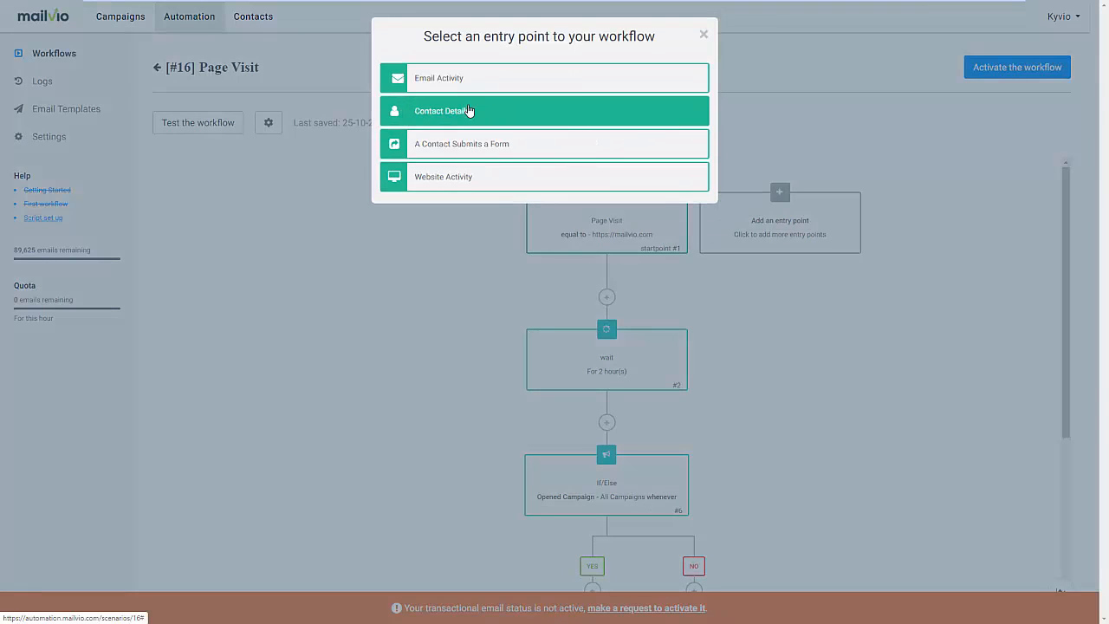
{"action": "left_click", "coordinate": [470, 85]}
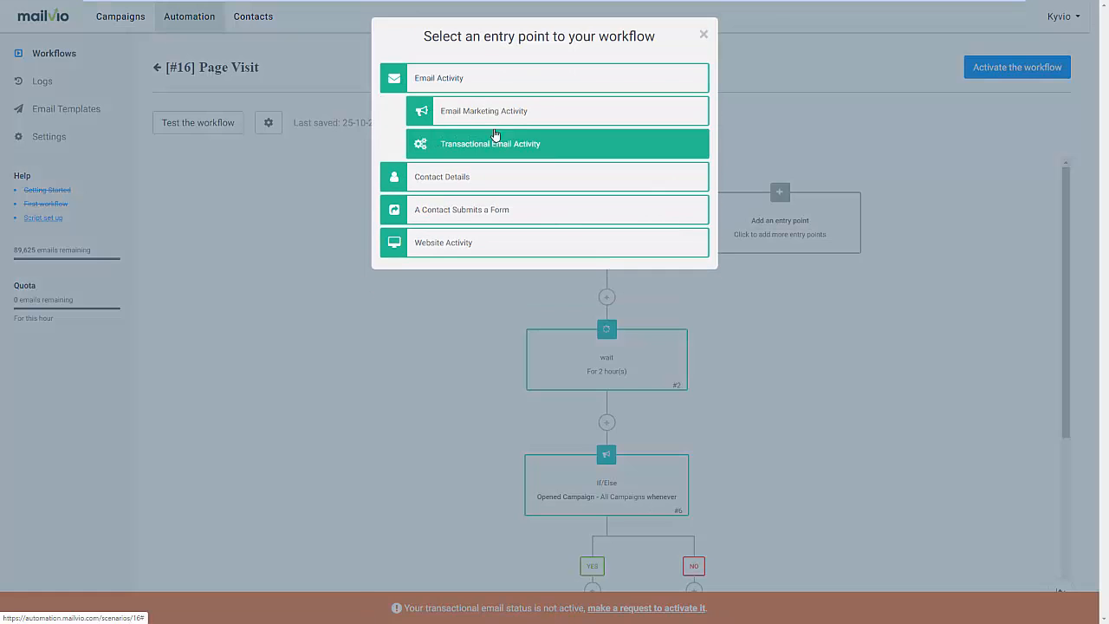
{"action": "left_click", "coordinate": [531, 114]}
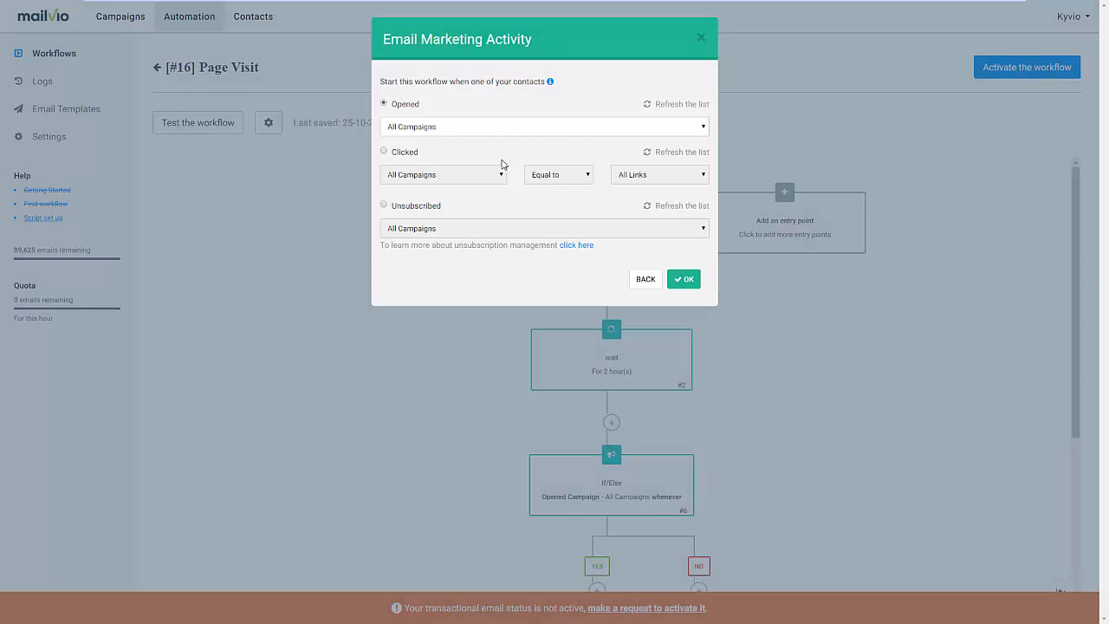
{"action": "left_click", "coordinate": [700, 39]}
{"action": "left_click", "coordinate": [781, 189]}
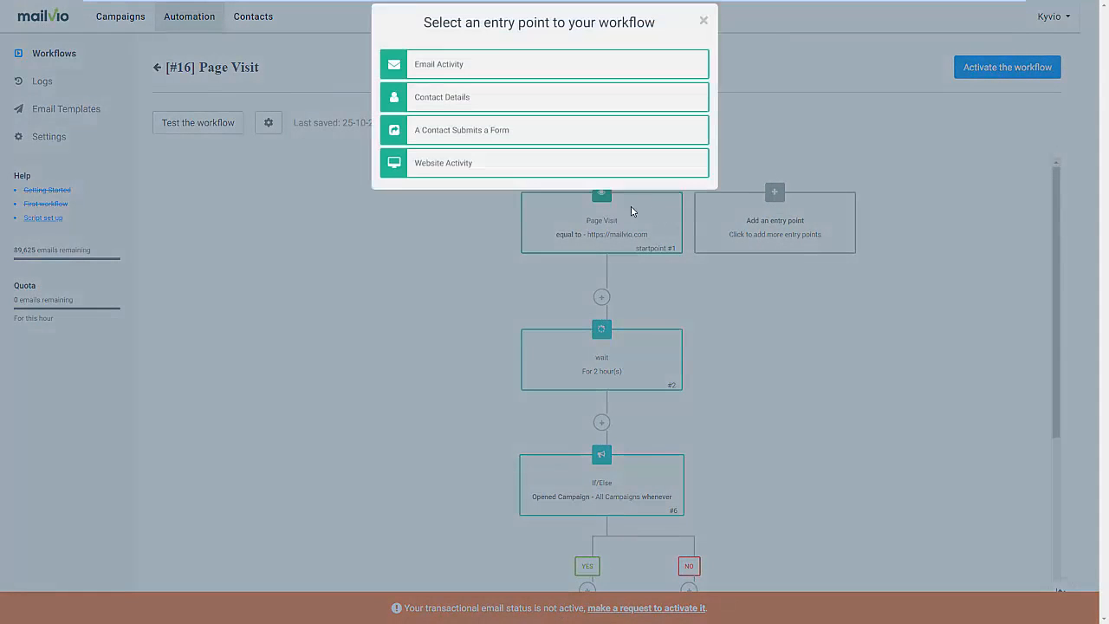
{"action": "left_click", "coordinate": [494, 187]}
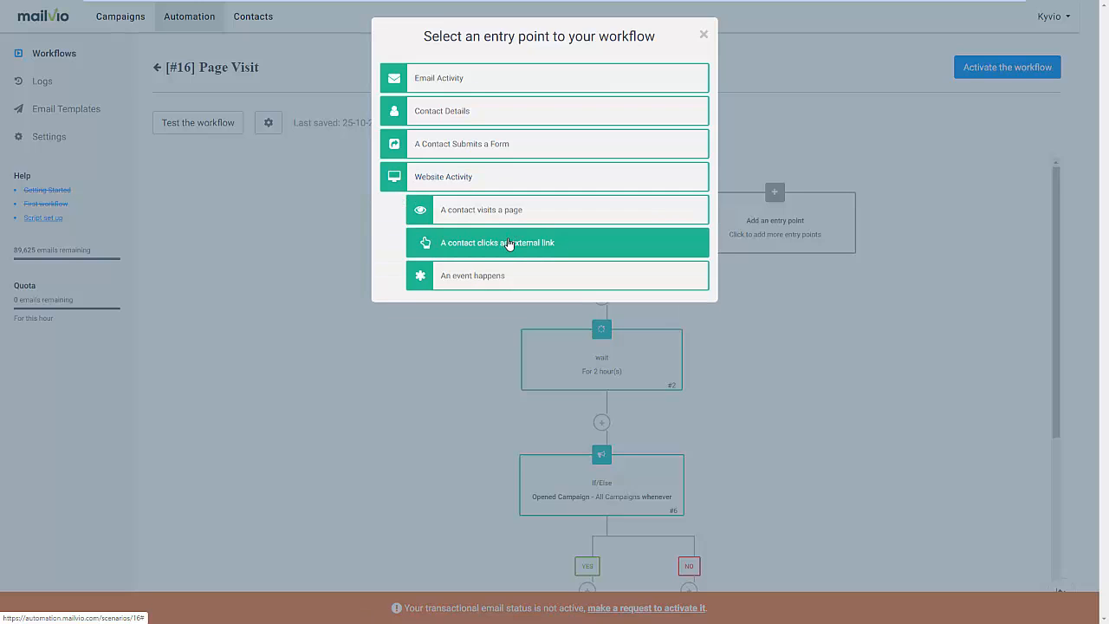
{"action": "left_click", "coordinate": [502, 219]}
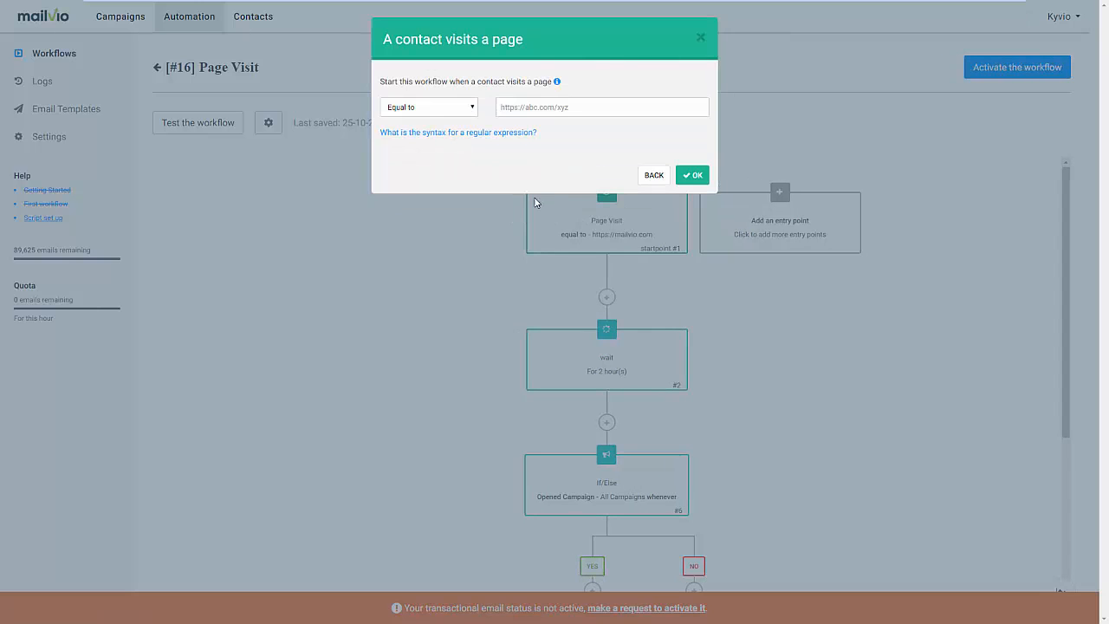
{"action": "left_click", "coordinate": [654, 175]}
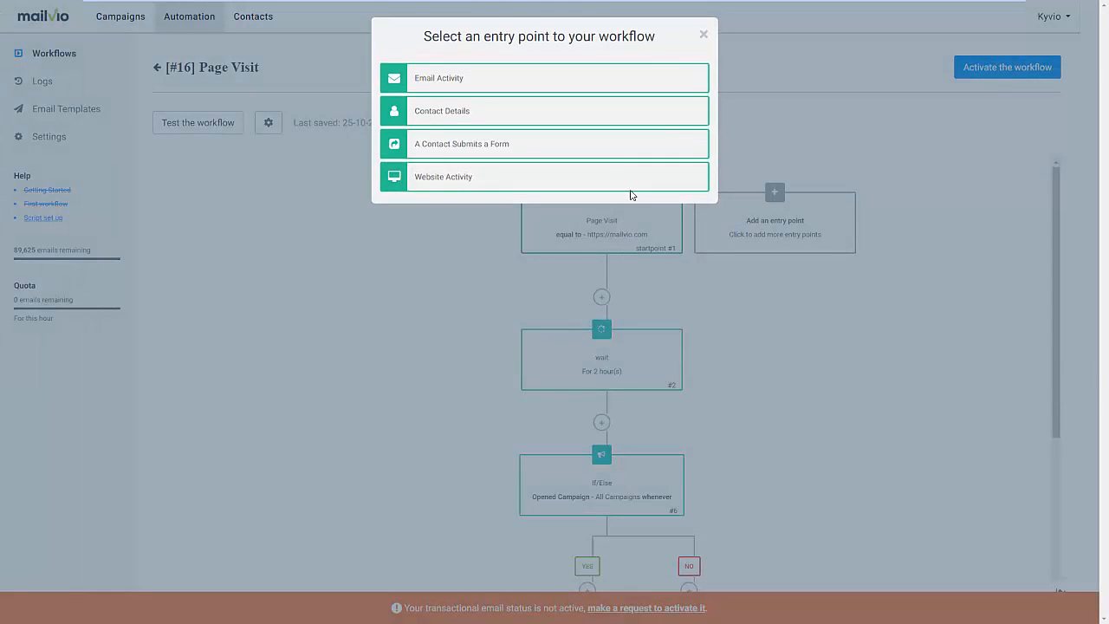
{"action": "left_click", "coordinate": [702, 35]}
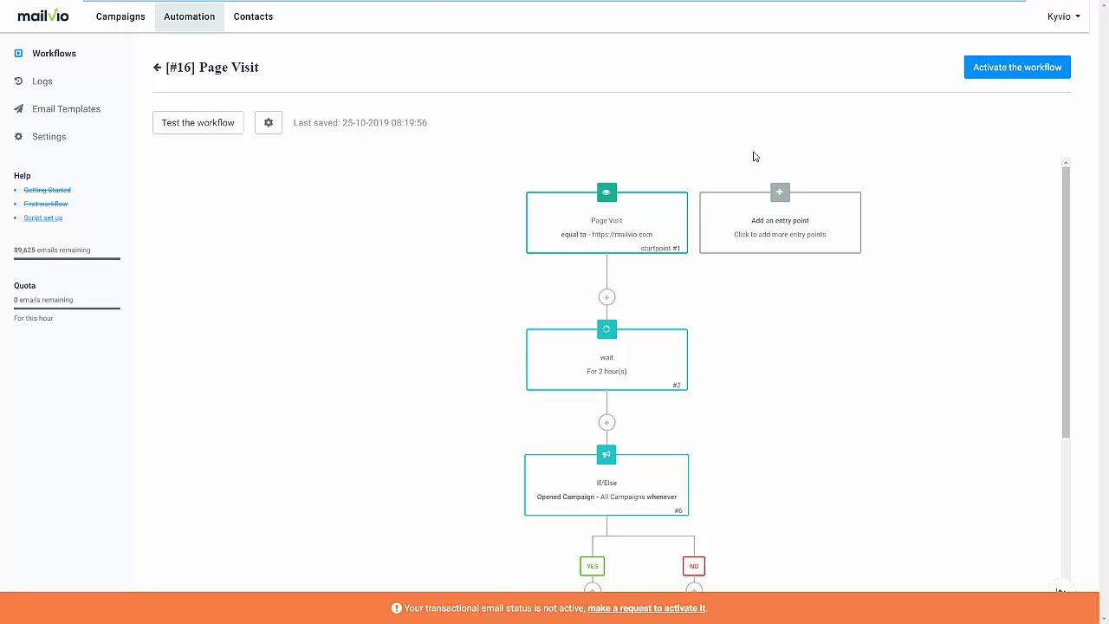
- Leave the workflow inactive and set up a new campaign named "Live Demo" with the subject line "This is a live demo"
{"action": "left_click", "coordinate": [120, 23]}
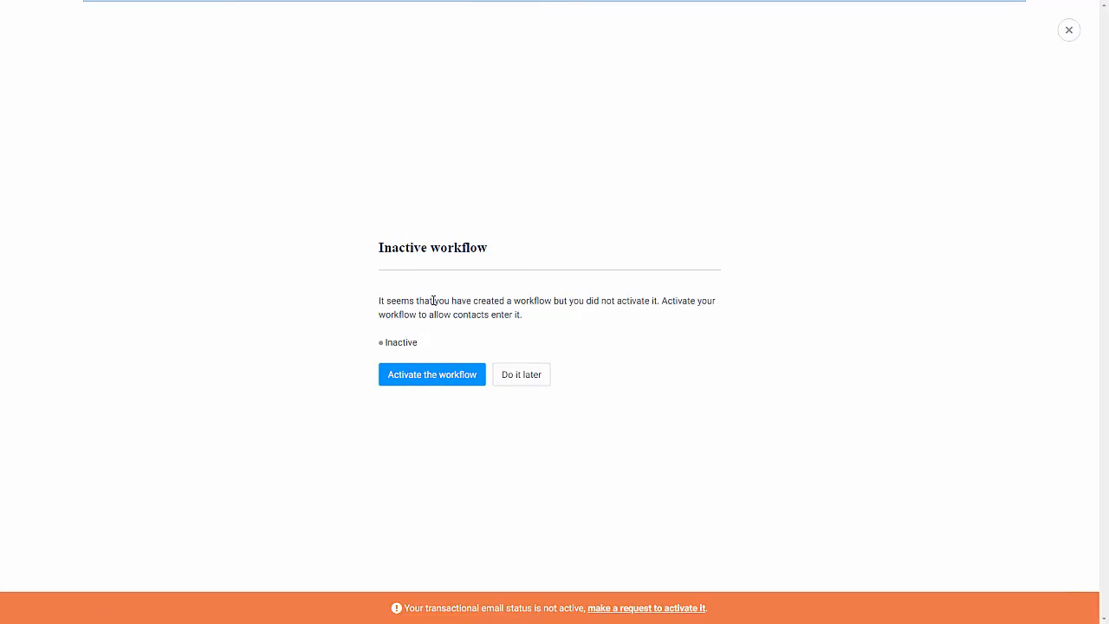
{"action": "left_click", "coordinate": [502, 387]}
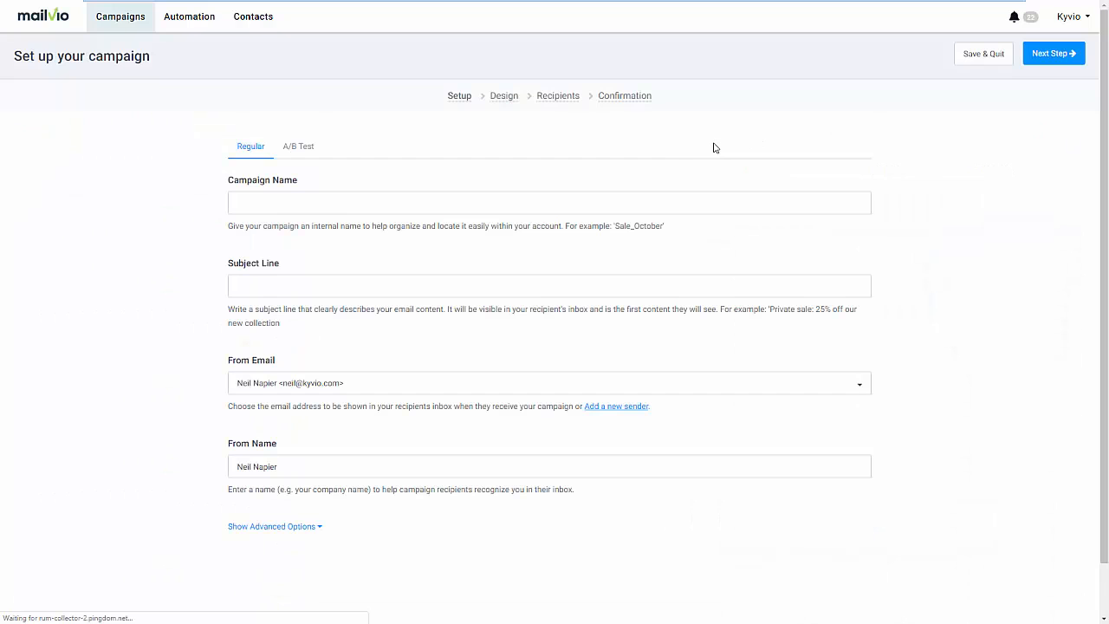
{"action": "left_click", "coordinate": [332, 207]}
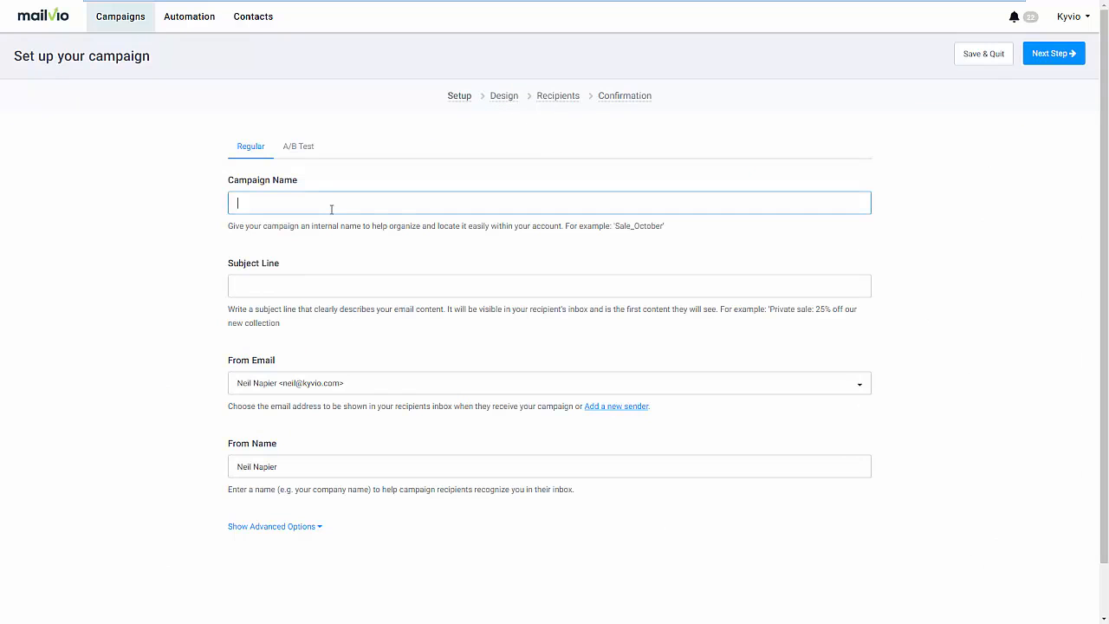
{"action": "type", "text": "Live Demo"}
{"action": "key", "text": "Tab"}
{"action": "type", "text": "T"}
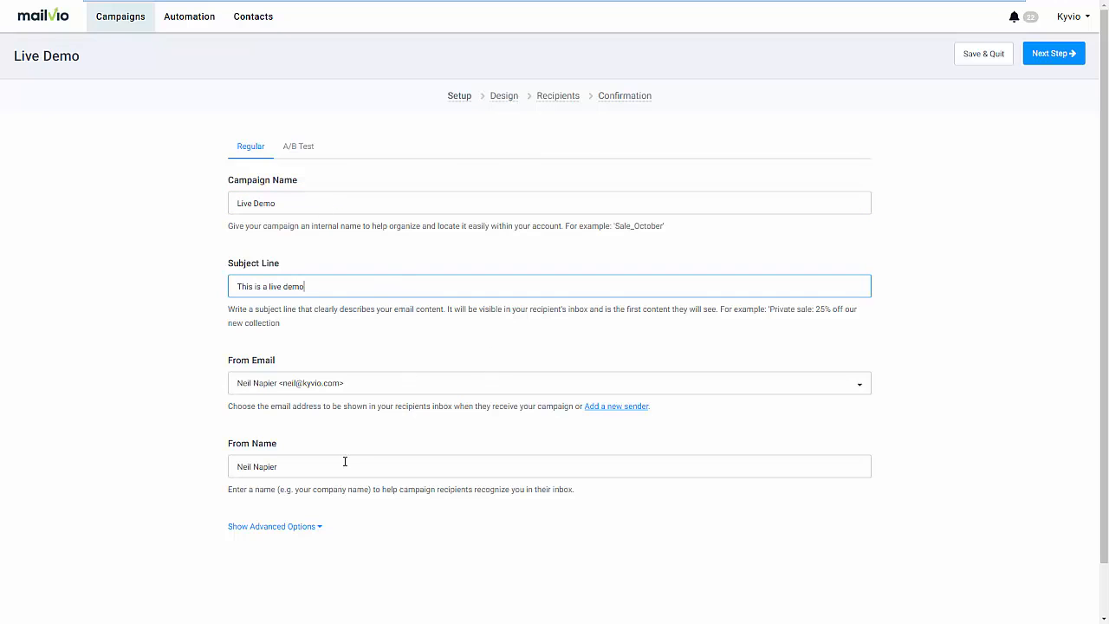
- Reveal the campaign's advanced setup options and look through them
{"action": "left_click", "coordinate": [290, 527]}
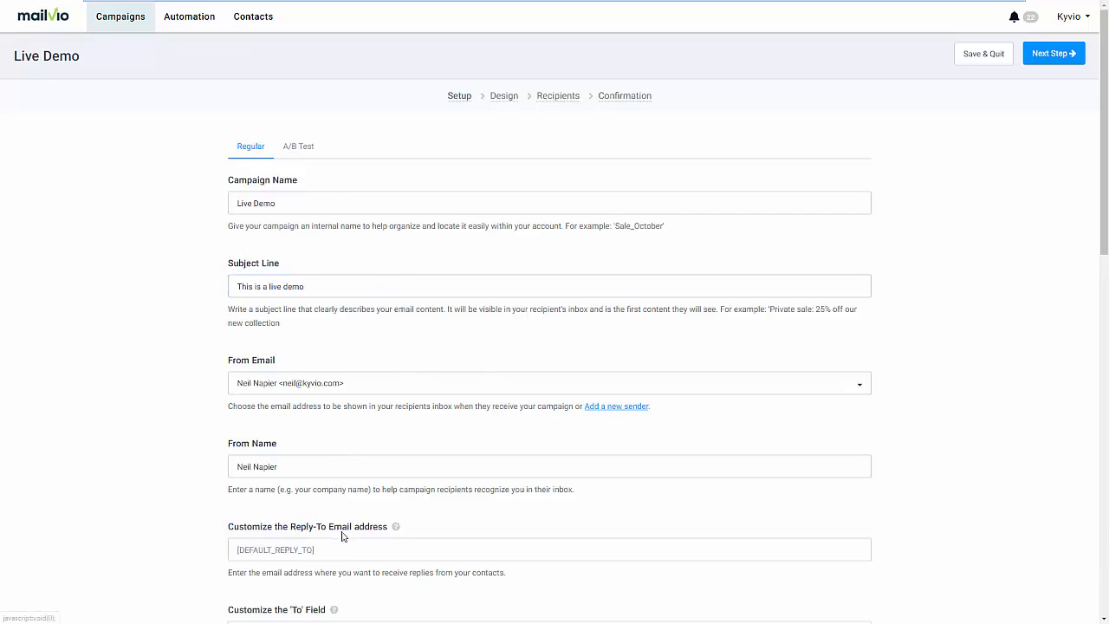
{"action": "scroll", "coordinate": [344, 539], "scroll_direction": "down", "scroll_amount": 1}
{"action": "scroll", "coordinate": [343, 538], "scroll_direction": "down", "scroll_amount": 2}
{"action": "scroll", "coordinate": [342, 537], "scroll_direction": "up", "scroll_amount": 3}
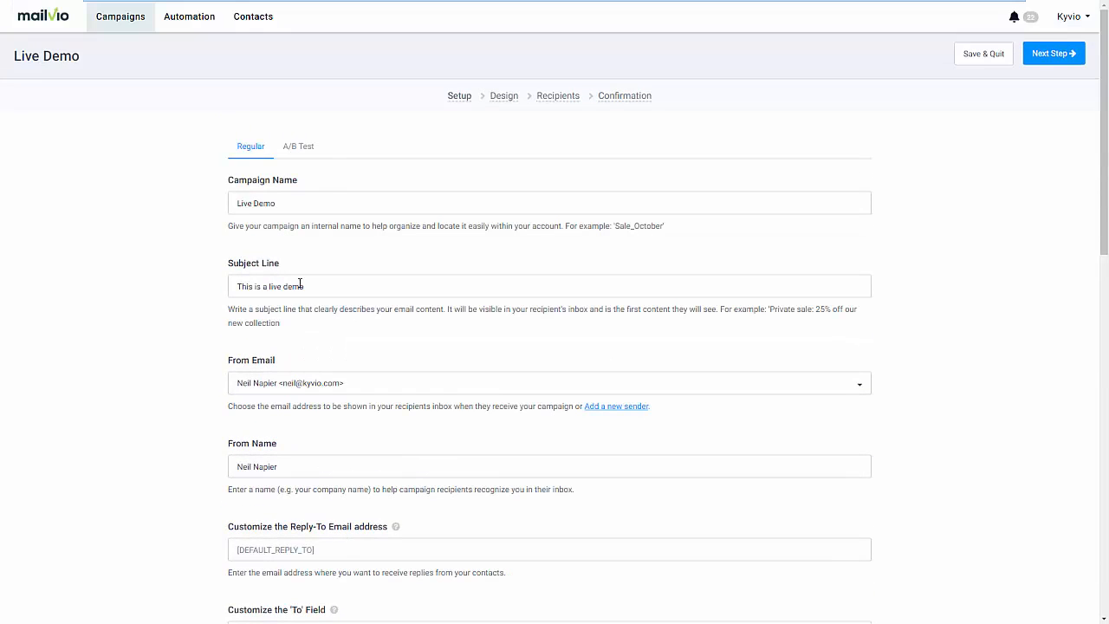
- Make the campaign an A/B test with "This demo rocks!" as subject line B and continue to the design stage
{"action": "left_click", "coordinate": [306, 160]}
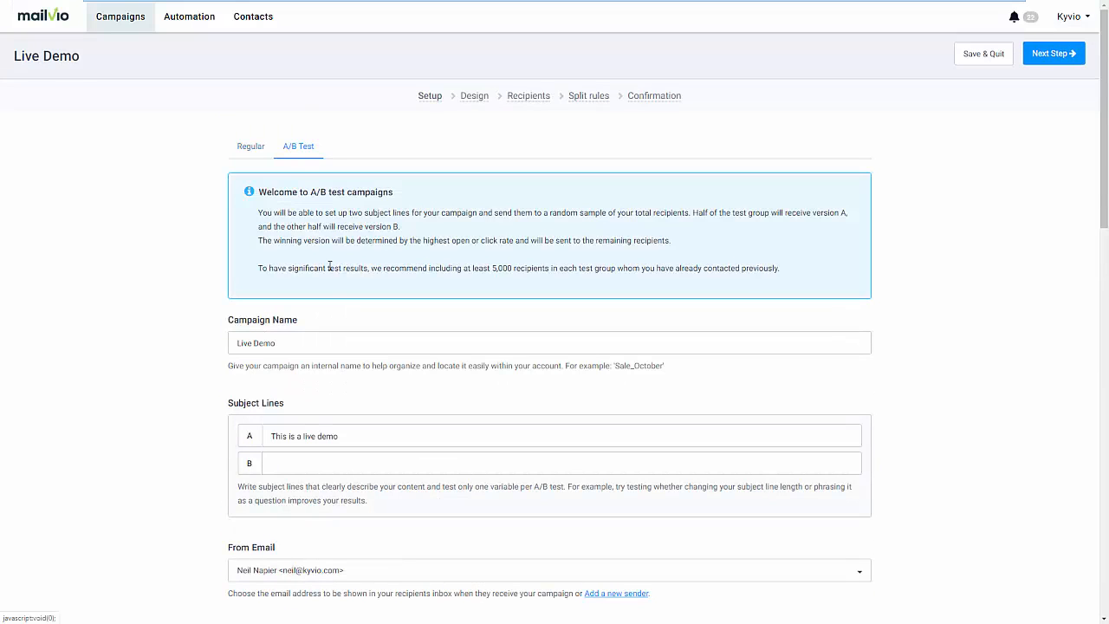
{"action": "left_click", "coordinate": [318, 456]}
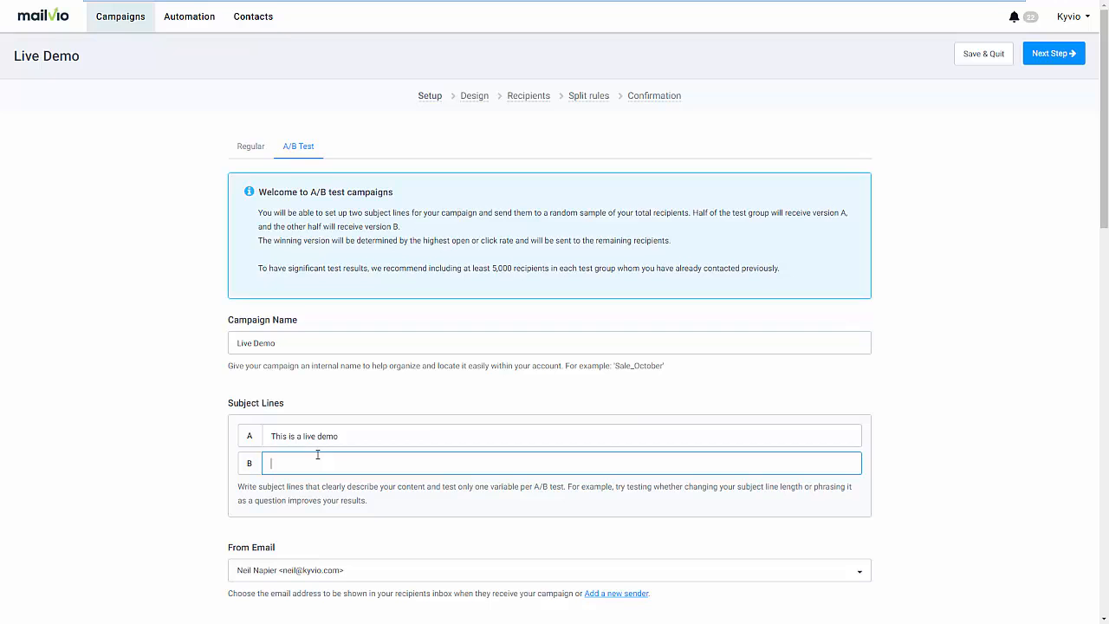
{"action": "type", "text": "This demo rocks!"}
{"action": "scroll", "coordinate": [401, 527], "scroll_direction": "down", "scroll_amount": 3}
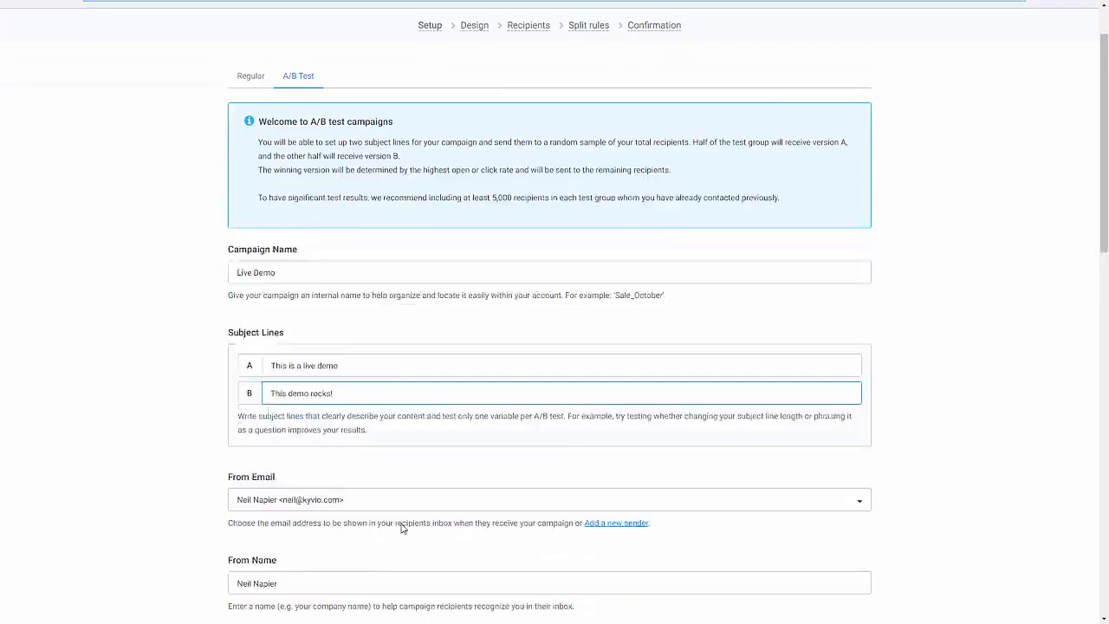
{"action": "scroll", "coordinate": [421, 510], "scroll_direction": "up", "scroll_amount": 3}
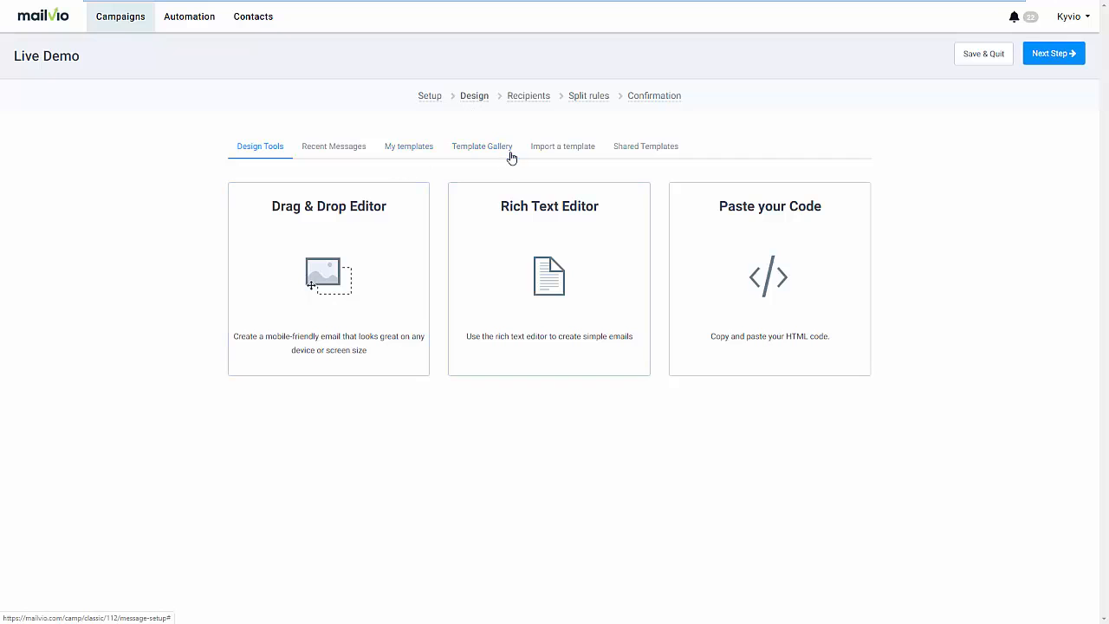
- Browse the ready-made email designs in the template gallery
{"action": "left_click", "coordinate": [482, 147]}
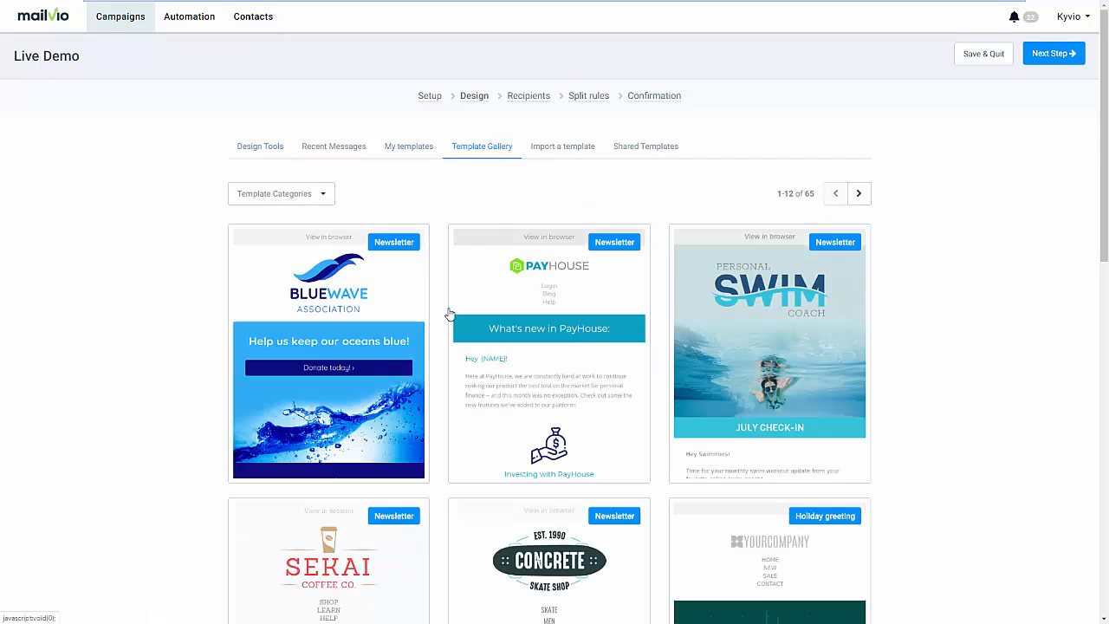
{"action": "scroll", "coordinate": [441, 346], "scroll_direction": "down", "scroll_amount": 6}
{"action": "scroll", "coordinate": [437, 372], "scroll_direction": "up", "scroll_amount": 3}
{"action": "scroll", "coordinate": [436, 372], "scroll_direction": "down", "scroll_amount": 7}
{"action": "scroll", "coordinate": [434, 371], "scroll_direction": "up", "scroll_amount": 10}
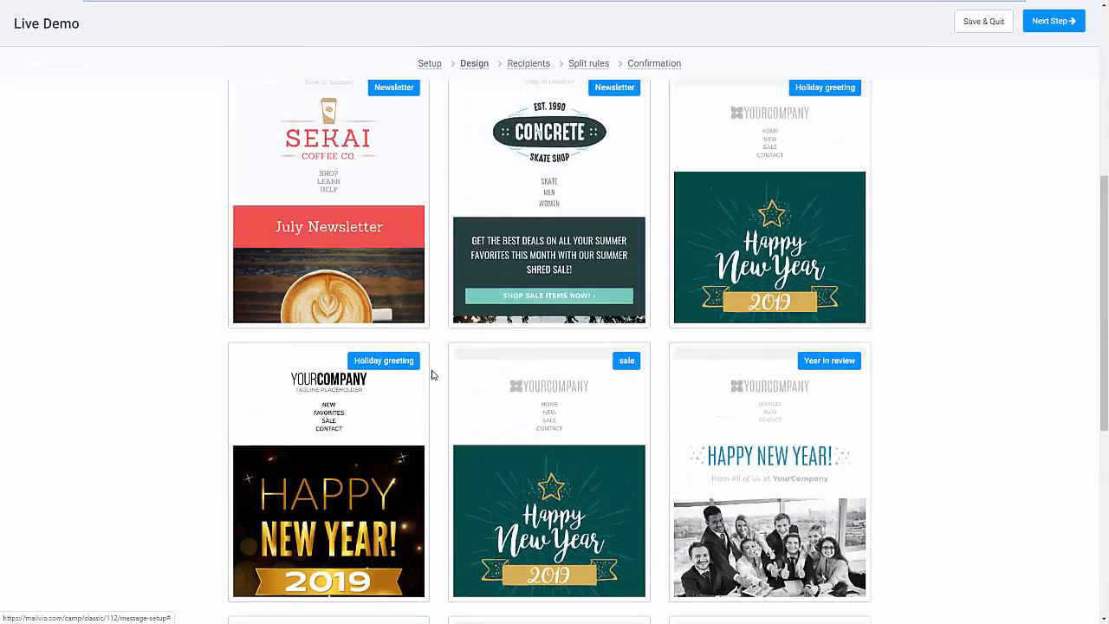
{"action": "scroll", "coordinate": [433, 370], "scroll_direction": "up", "scroll_amount": 1}
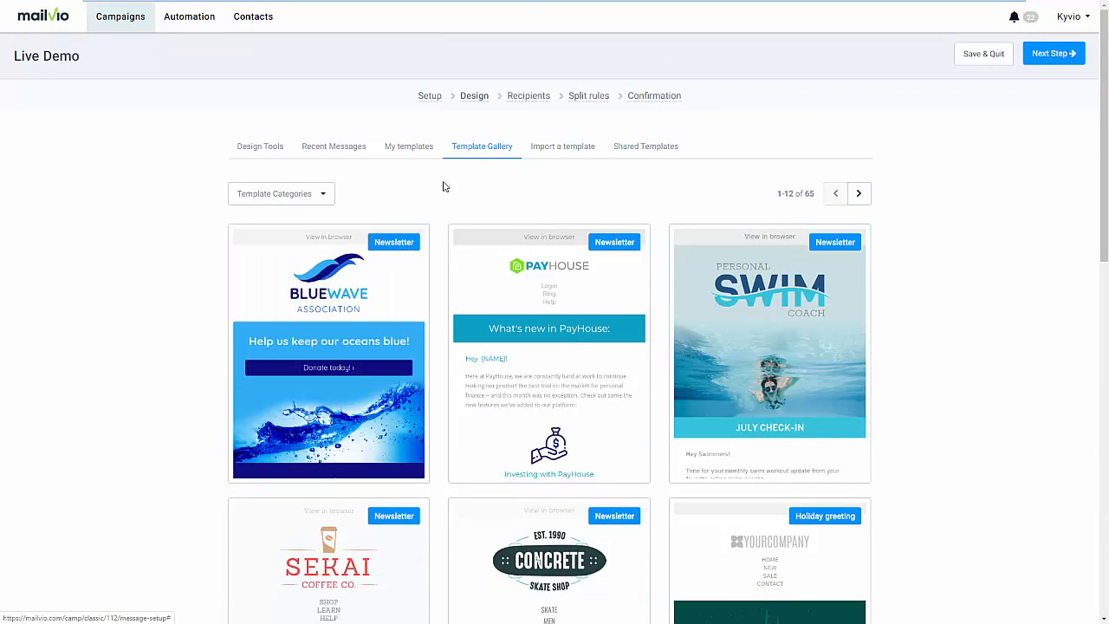
{"action": "left_click", "coordinate": [283, 153]}
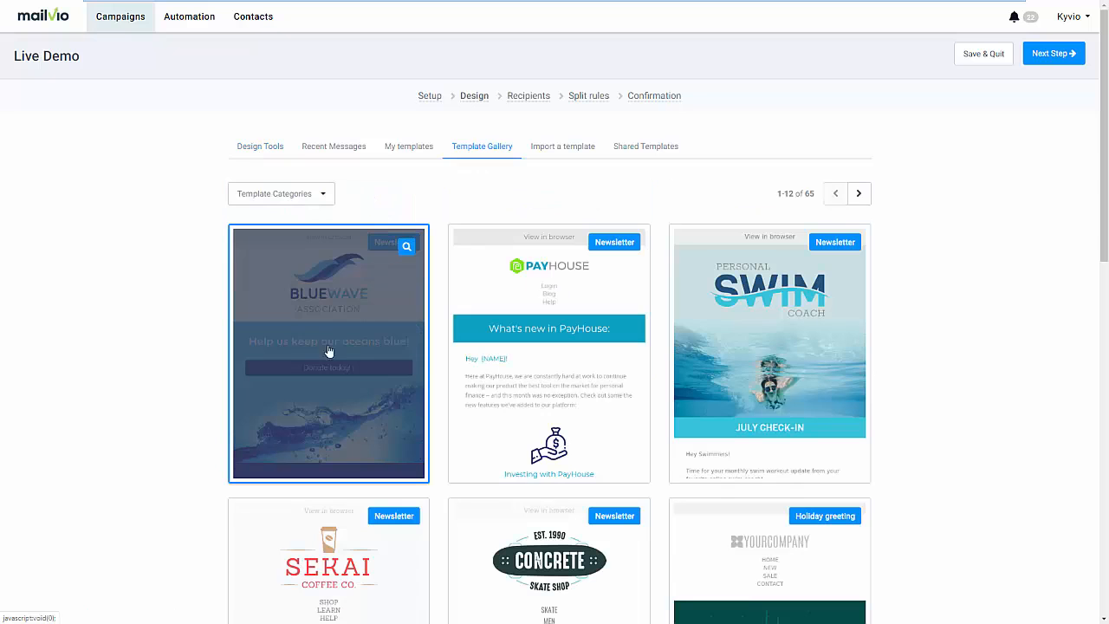
{"action": "scroll", "coordinate": [185, 431], "scroll_direction": "down", "scroll_amount": 3}
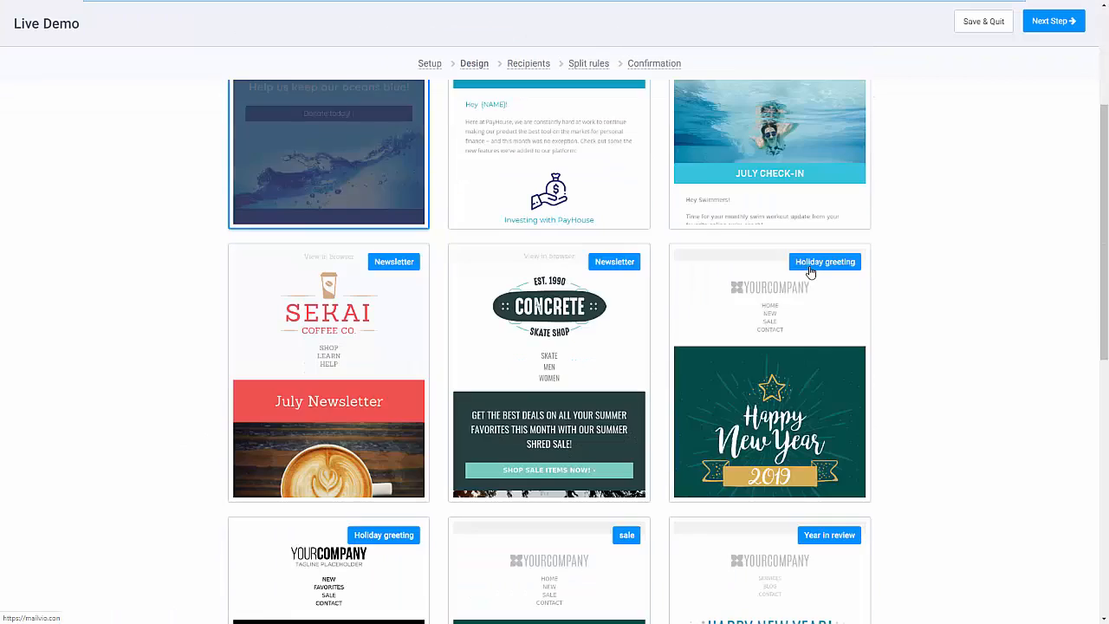
{"action": "scroll", "coordinate": [830, 226], "scroll_direction": "up", "scroll_amount": 2}
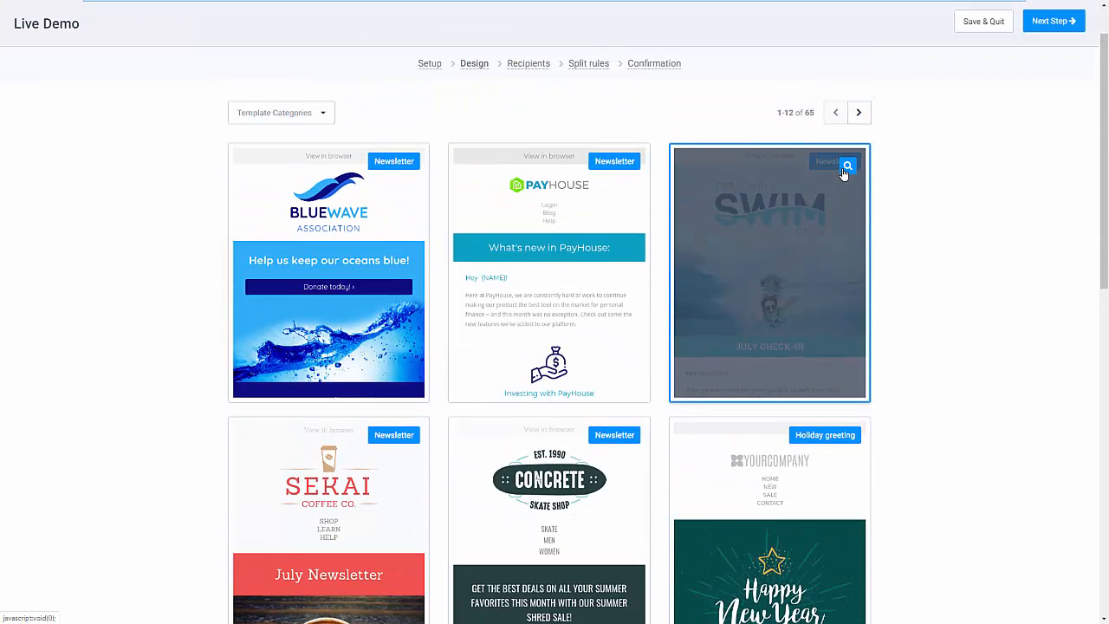
- Preview the Personal Swim Coach newsletter template and choose it as the campaign's design
{"action": "left_click", "coordinate": [845, 168]}
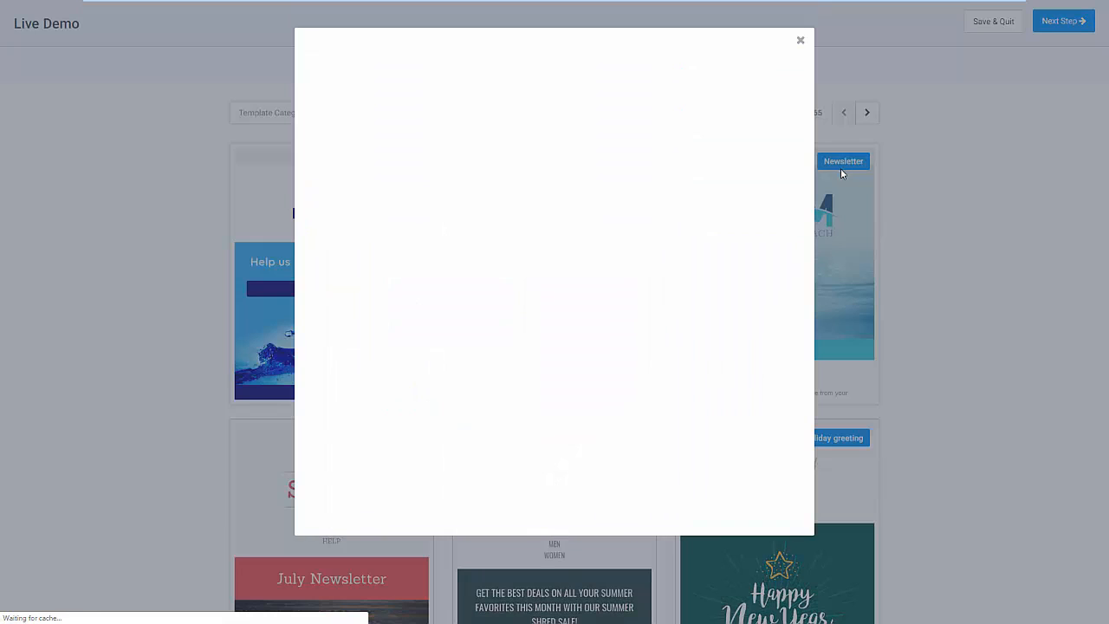
{"action": "scroll", "coordinate": [736, 251], "scroll_direction": "down", "scroll_amount": 1}
{"action": "scroll", "coordinate": [731, 271], "scroll_direction": "down", "scroll_amount": 15}
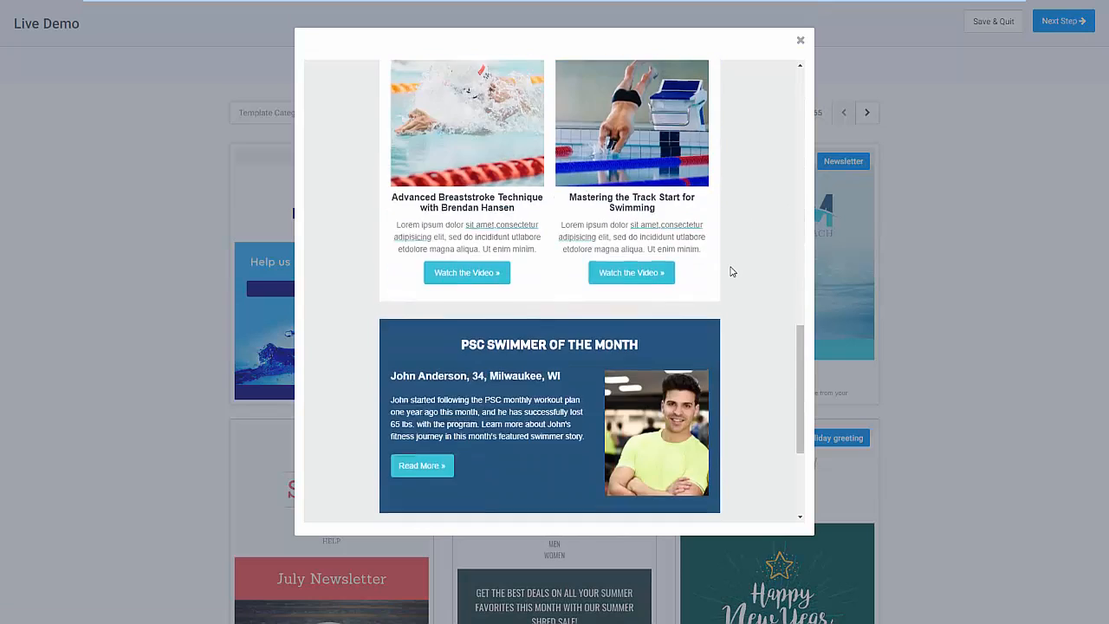
{"action": "left_click", "coordinate": [949, 267]}
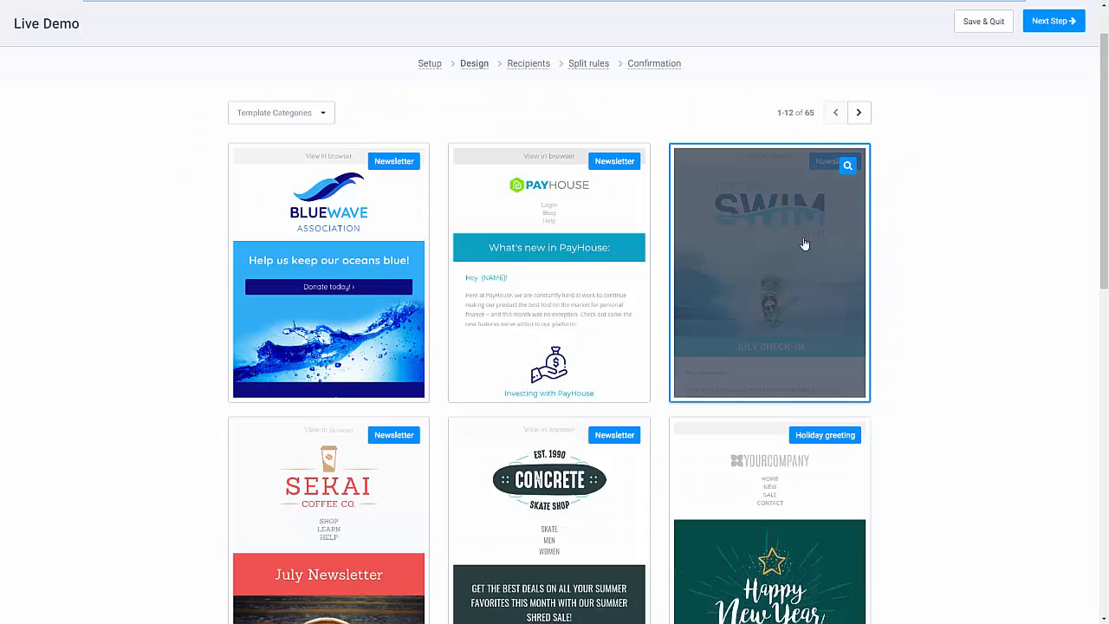
{"action": "left_click", "coordinate": [806, 310]}
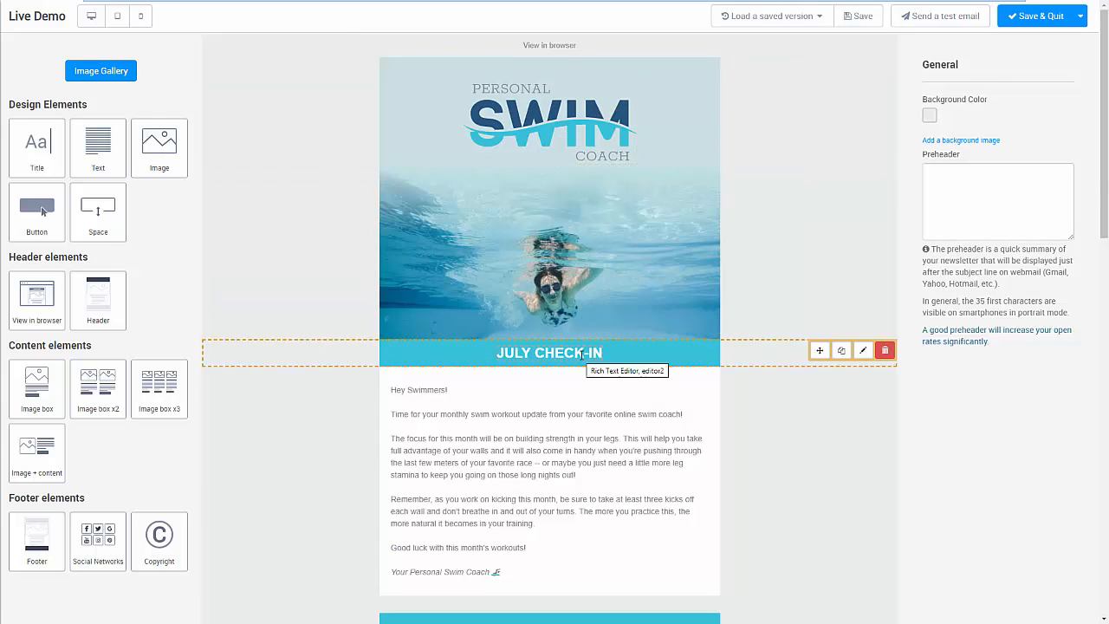
- Look over the Personal Swim Coach email in the editor, then save the design and return to the campaign
{"action": "scroll", "coordinate": [564, 407], "scroll_direction": "down", "scroll_amount": 2}
{"action": "scroll", "coordinate": [541, 347], "scroll_direction": "down", "scroll_amount": 3}
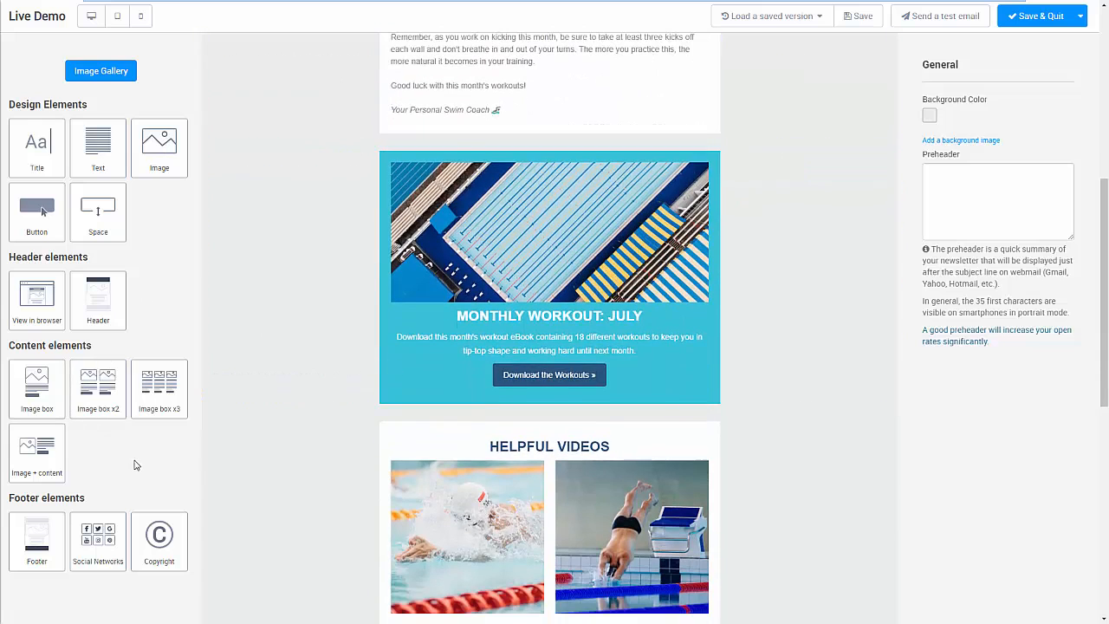
{"action": "scroll", "coordinate": [104, 442], "scroll_direction": "down", "scroll_amount": 1}
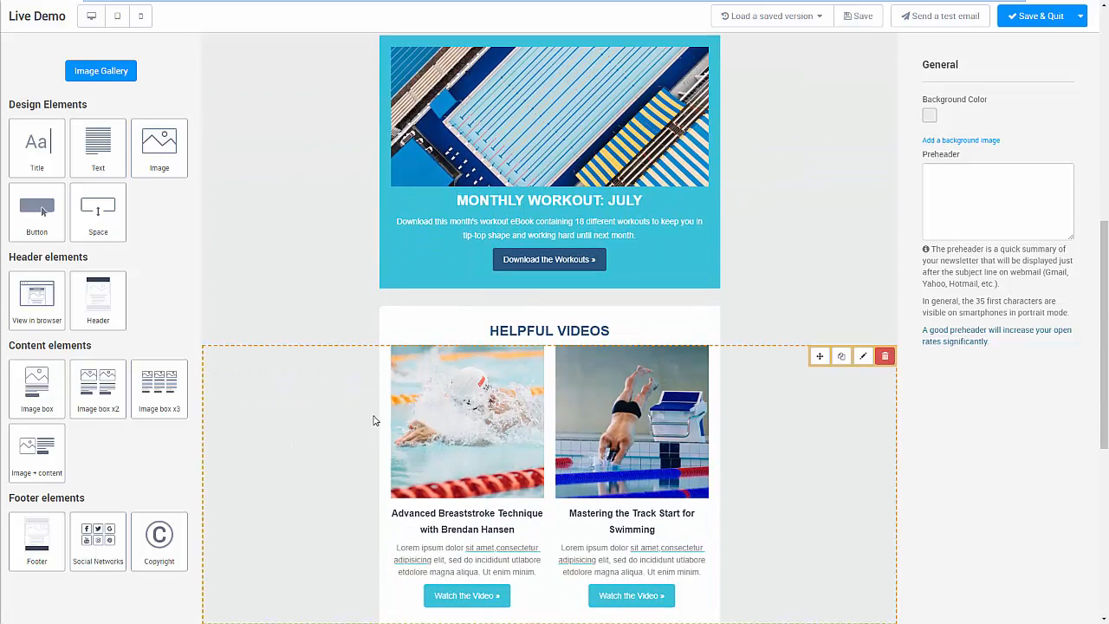
{"action": "scroll", "coordinate": [769, 232], "scroll_direction": "up", "scroll_amount": 3}
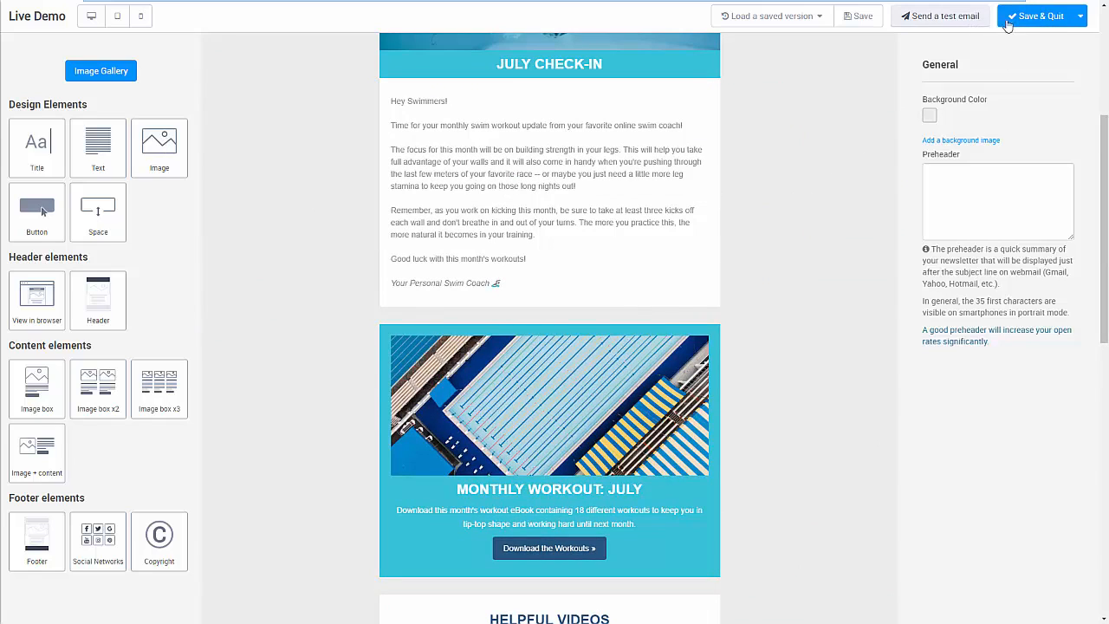
{"action": "left_click", "coordinate": [1042, 22]}
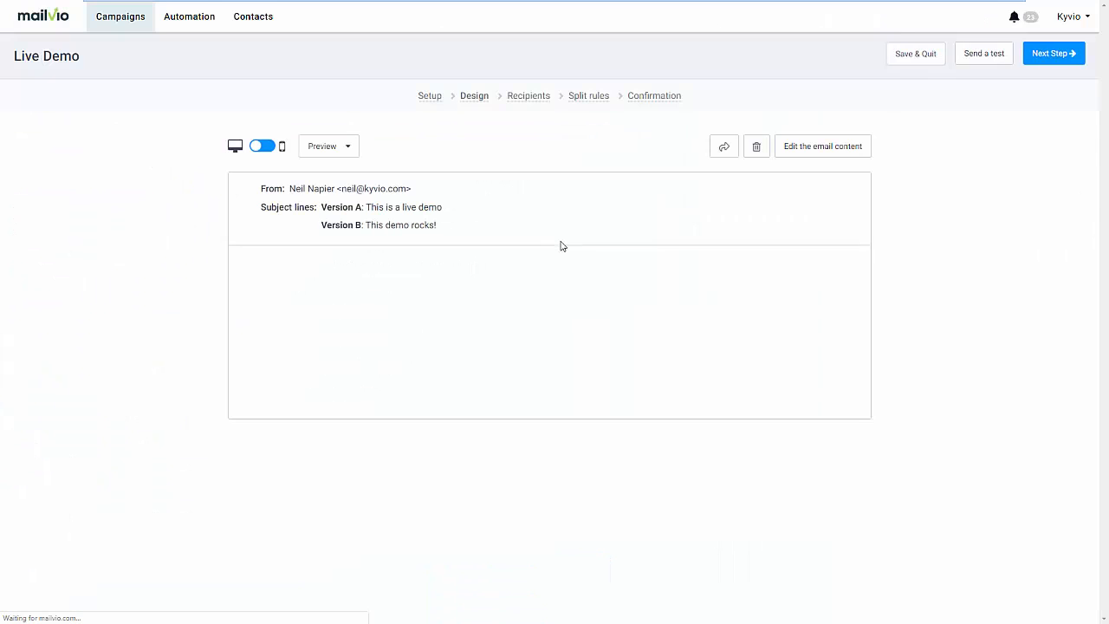
- Review the saved email in the campaign's design preview
{"action": "scroll", "coordinate": [768, 322], "scroll_direction": "down", "scroll_amount": 1}
{"action": "scroll", "coordinate": [769, 322], "scroll_direction": "down", "scroll_amount": 15}
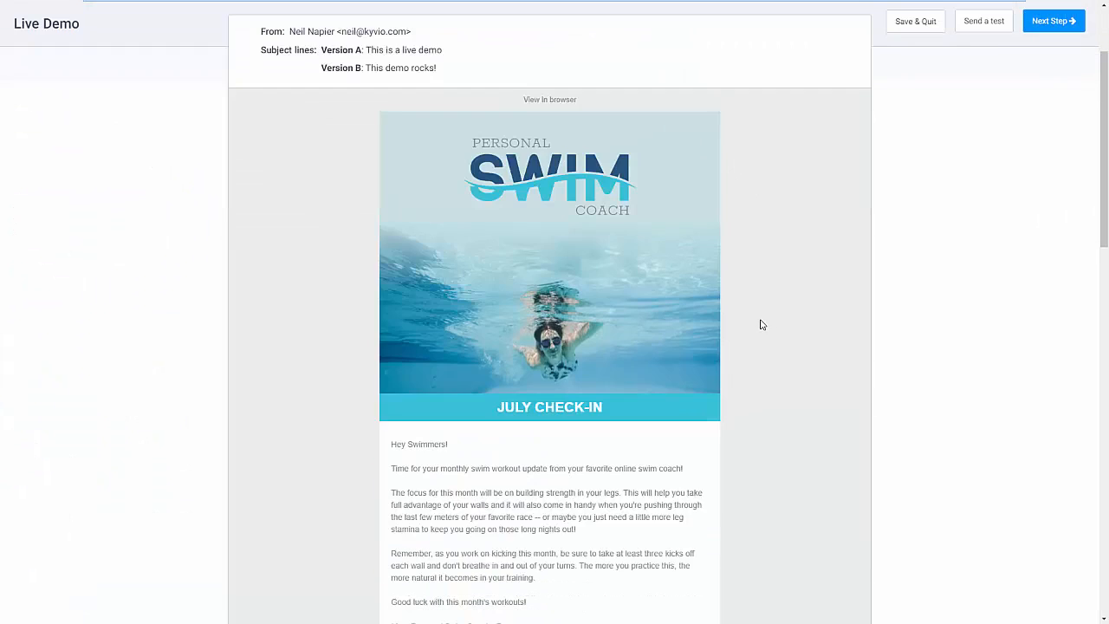
{"action": "scroll", "coordinate": [768, 323], "scroll_direction": "up", "scroll_amount": 16}
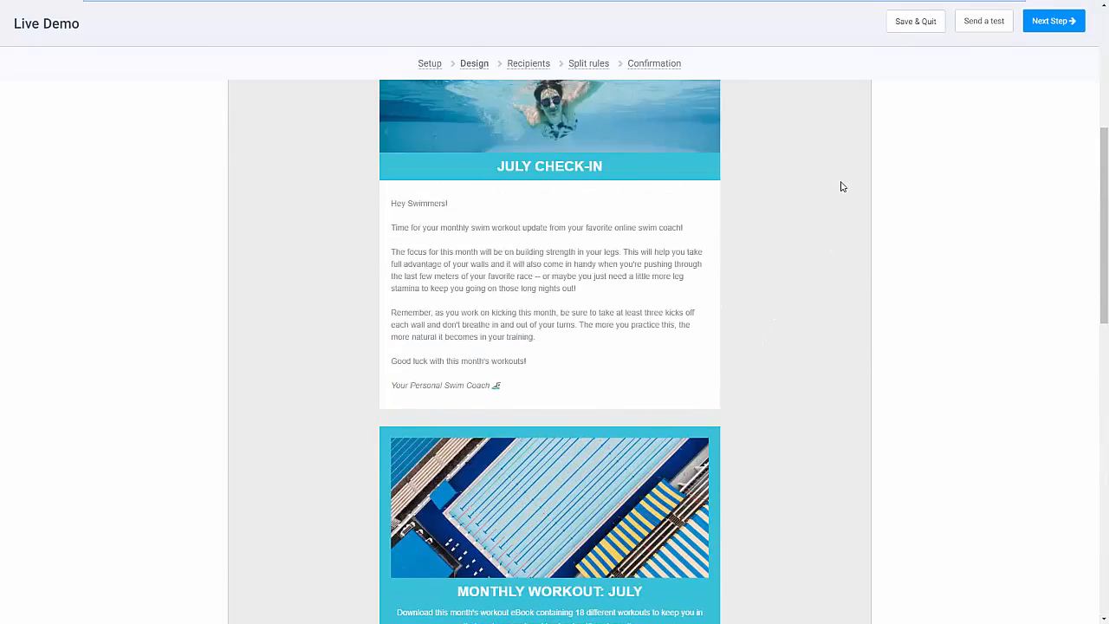
- Switch the campaign's design preview to the mobile view, scroll through the email and check the other preview options
{"action": "left_click", "coordinate": [1049, 55]}
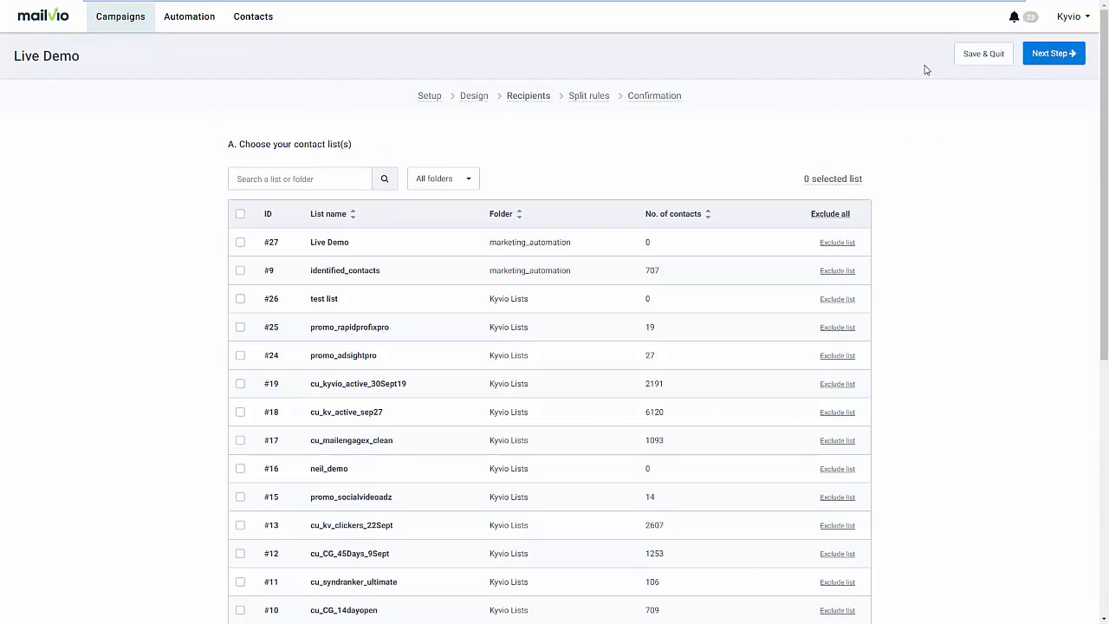
{"action": "left_click", "coordinate": [475, 97]}
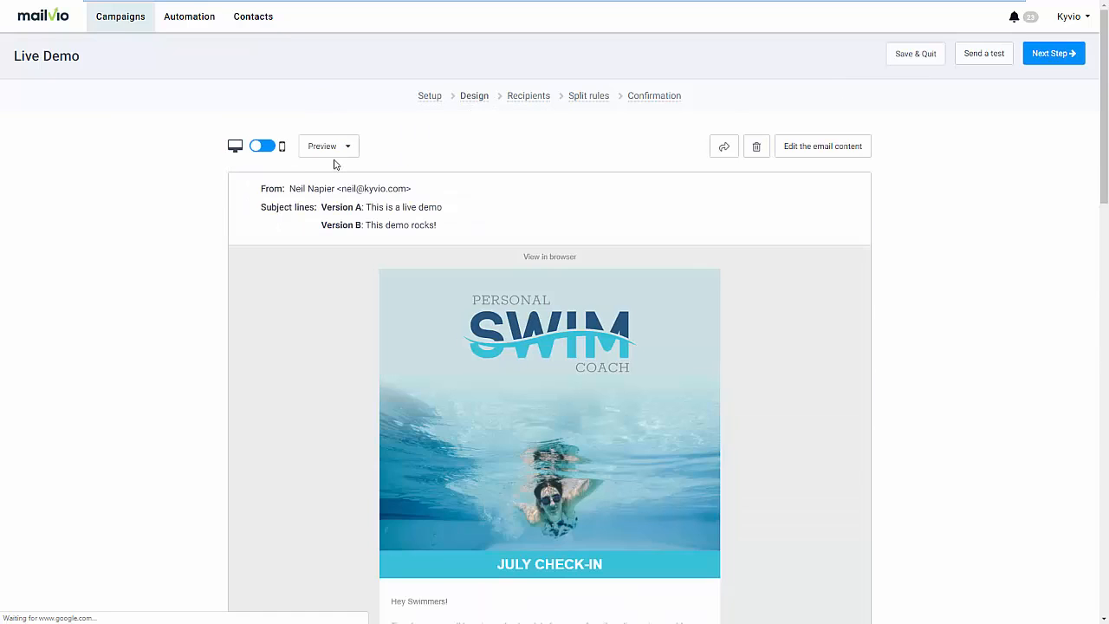
{"action": "left_click", "coordinate": [263, 146]}
{"action": "scroll", "coordinate": [512, 345], "scroll_direction": "down", "scroll_amount": 10}
{"action": "scroll", "coordinate": [511, 344], "scroll_direction": "down", "scroll_amount": 2}
{"action": "left_click", "coordinate": [347, 146]}
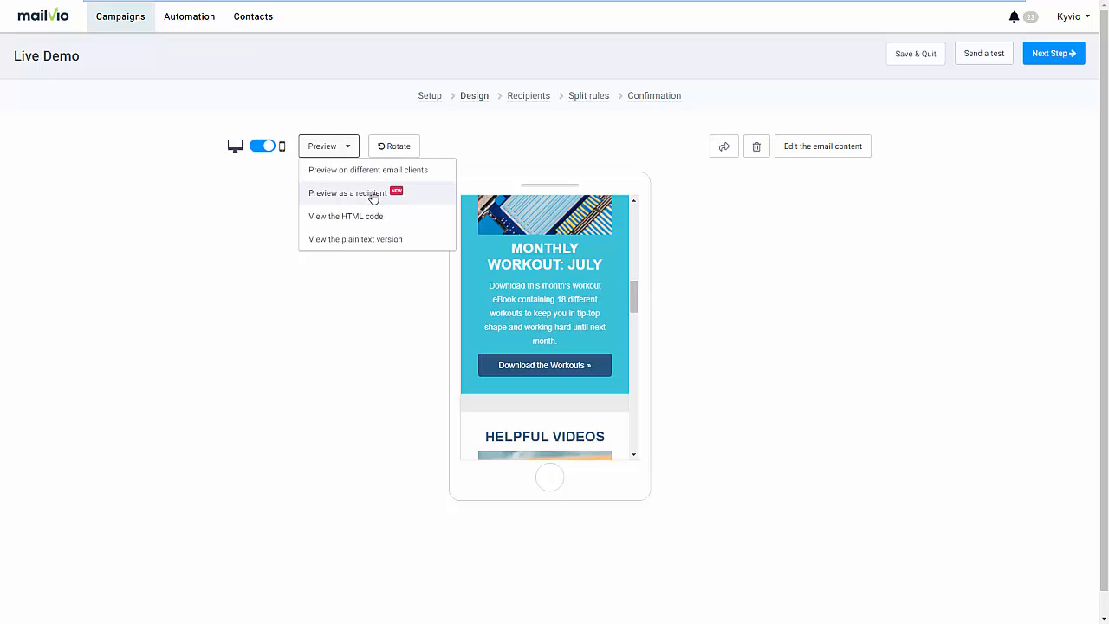
{"action": "left_click", "coordinate": [680, 219]}
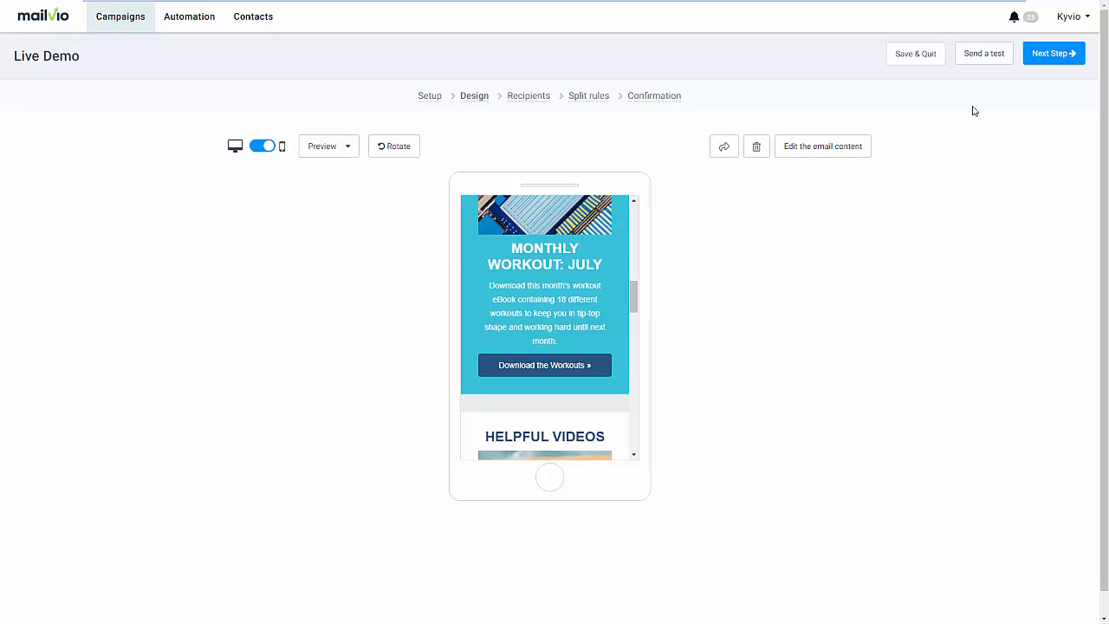
- Select all contact lists as recipients except the excluded cu_kv_active_sep27 and cu_kyvio_active_30Sept19, and update the recipient count
{"action": "left_click", "coordinate": [1045, 57]}
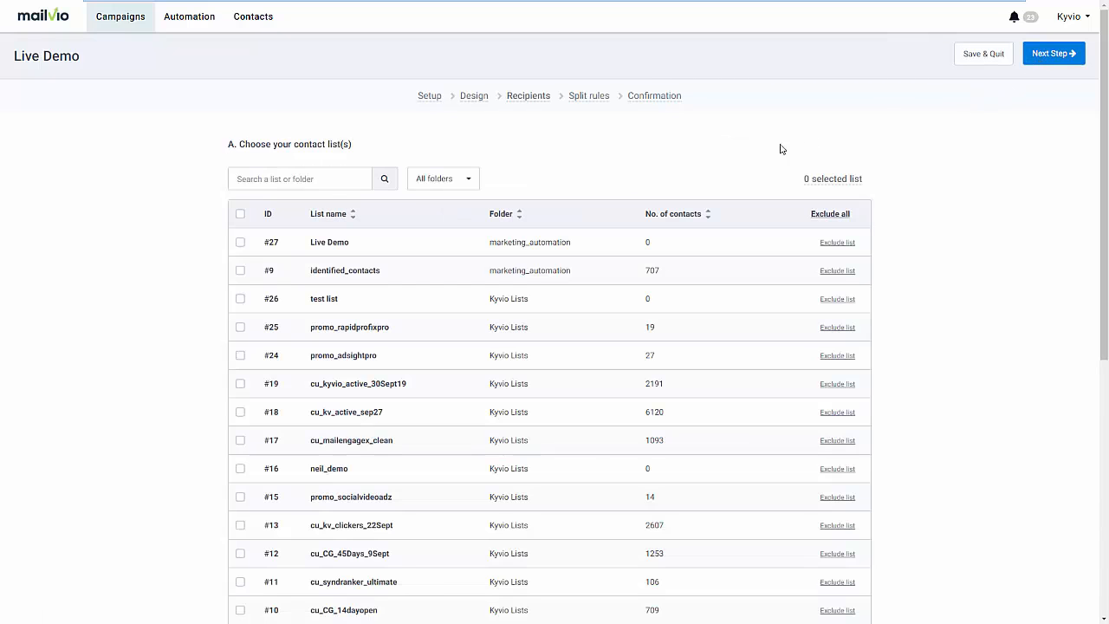
{"action": "left_click", "coordinate": [240, 214]}
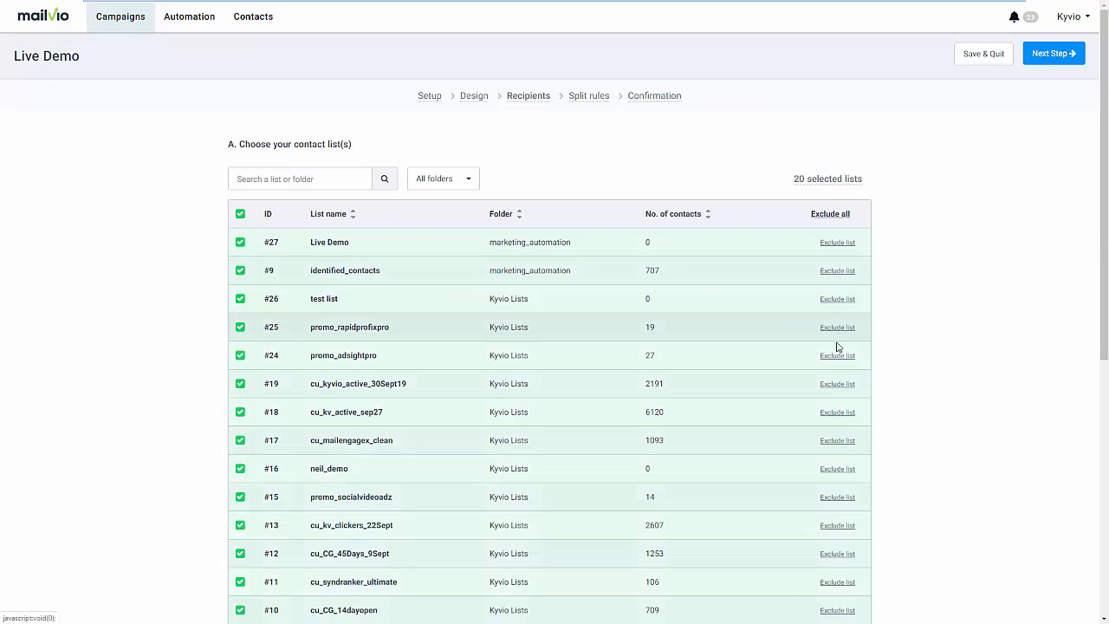
{"action": "left_click", "coordinate": [836, 413]}
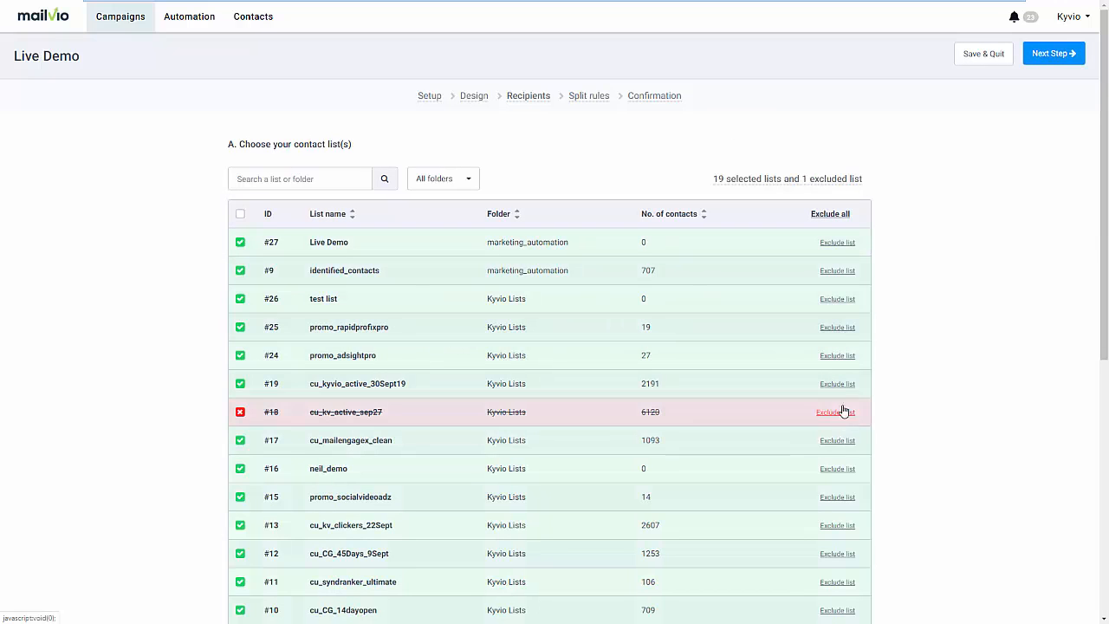
{"action": "left_click", "coordinate": [837, 384]}
{"action": "scroll", "coordinate": [926, 390], "scroll_direction": "down", "scroll_amount": 3}
{"action": "scroll", "coordinate": [926, 390], "scroll_direction": "down", "scroll_amount": 2}
{"action": "scroll", "coordinate": [446, 537], "scroll_direction": "down", "scroll_amount": 1}
{"action": "left_click", "coordinate": [493, 465]}
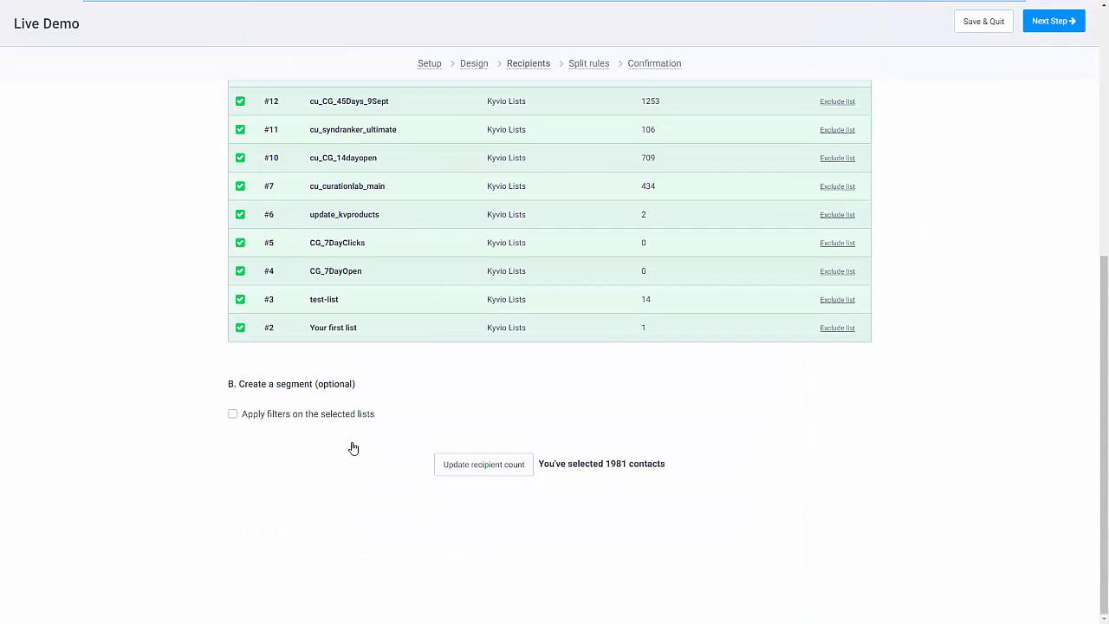
- Filter the selected lists to email readers with a unique opening of any campaign, whenever, and update the recipient count
{"action": "left_click", "coordinate": [314, 415]}
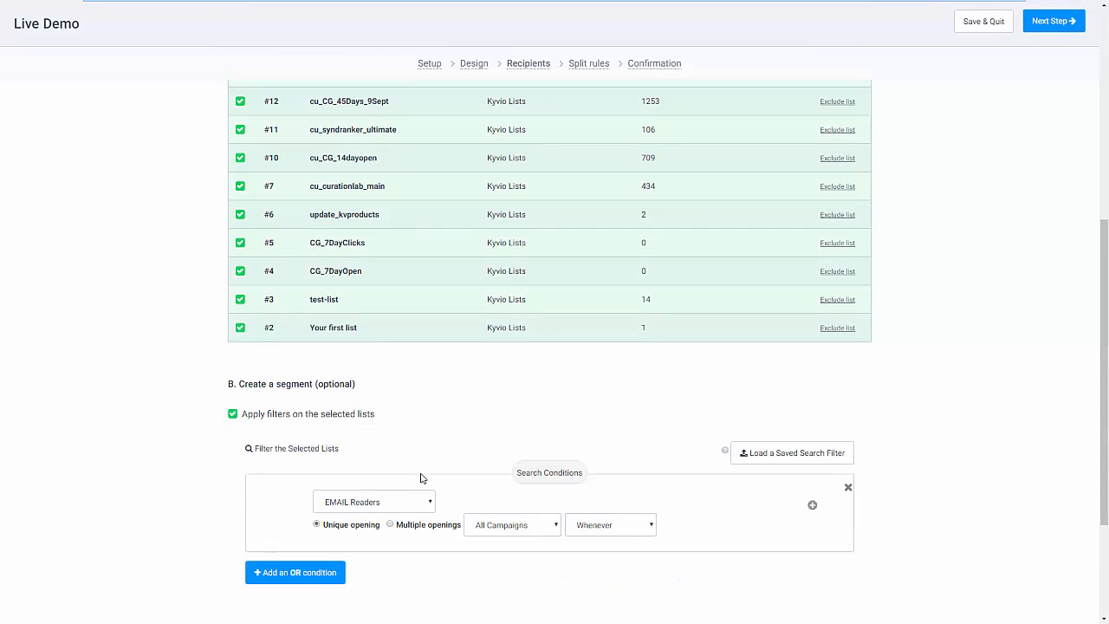
{"action": "scroll", "coordinate": [416, 473], "scroll_direction": "down", "scroll_amount": 1}
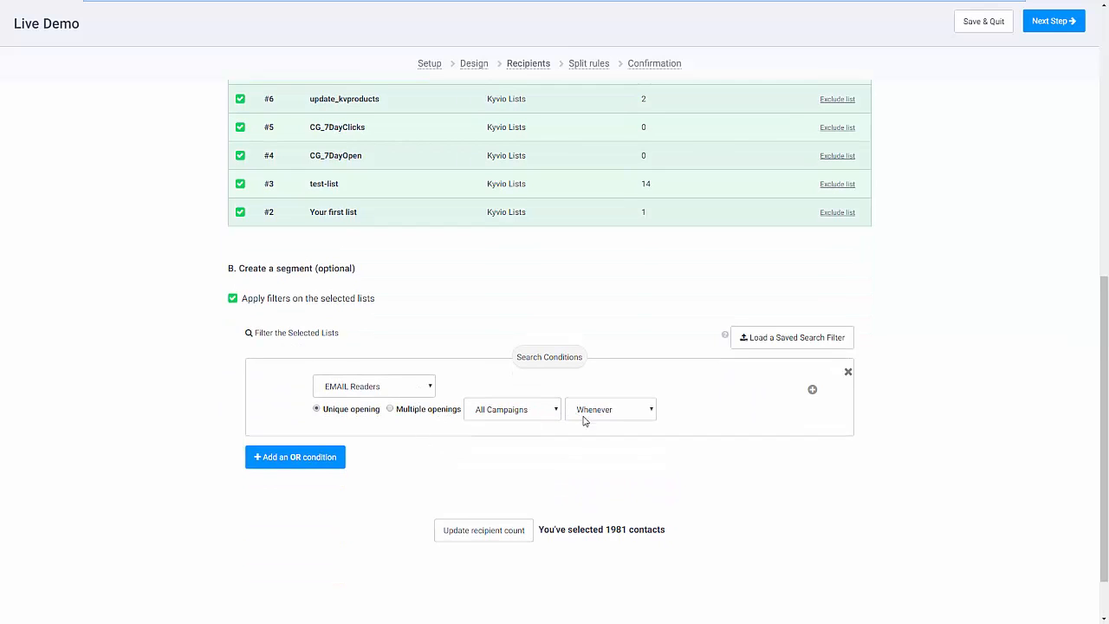
{"action": "left_click", "coordinate": [491, 531]}
{"action": "scroll", "coordinate": [759, 424], "scroll_direction": "up", "scroll_amount": 10}
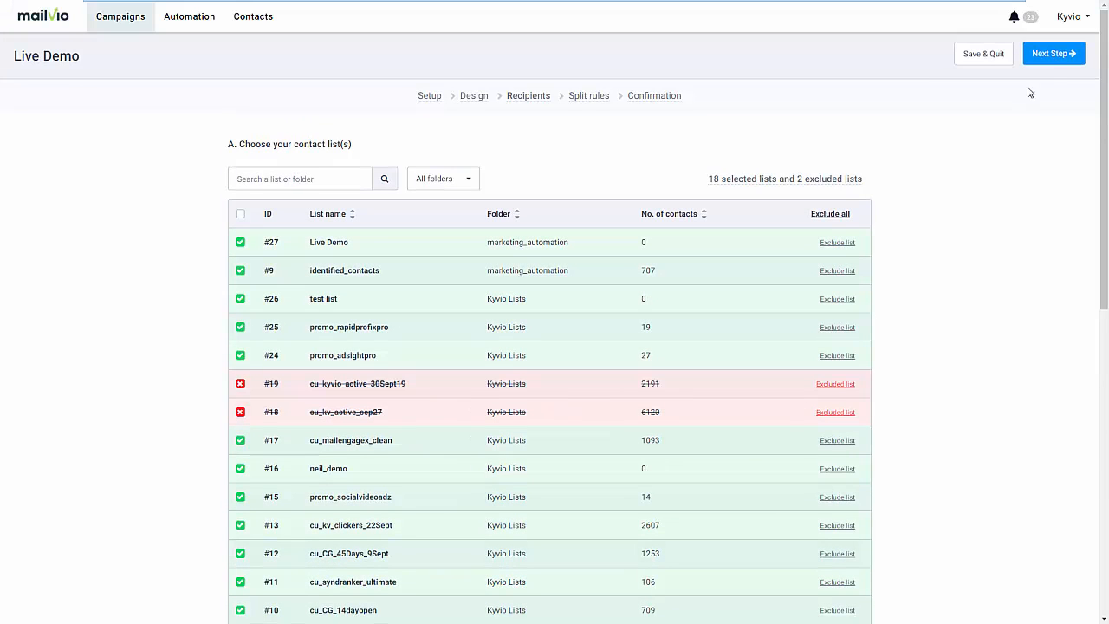
- In the split rules, set versions A and B to 31% each and choose click rate as the winning metric
{"action": "left_click", "coordinate": [1049, 56]}
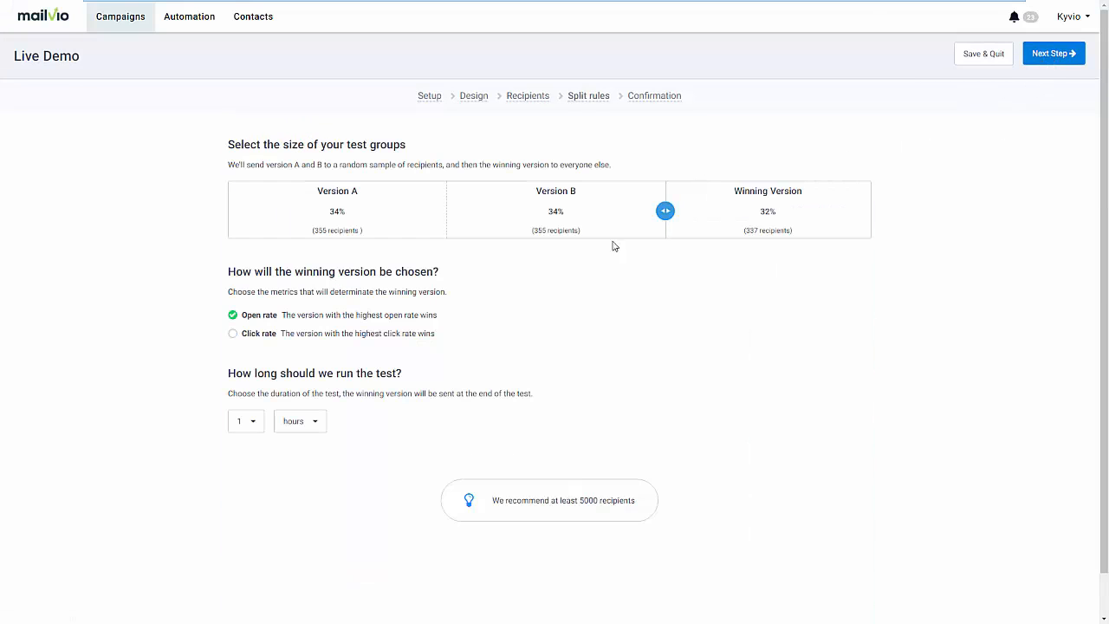
{"action": "left_click_drag", "start_coordinate": [665, 210], "coordinate": [626, 217]}
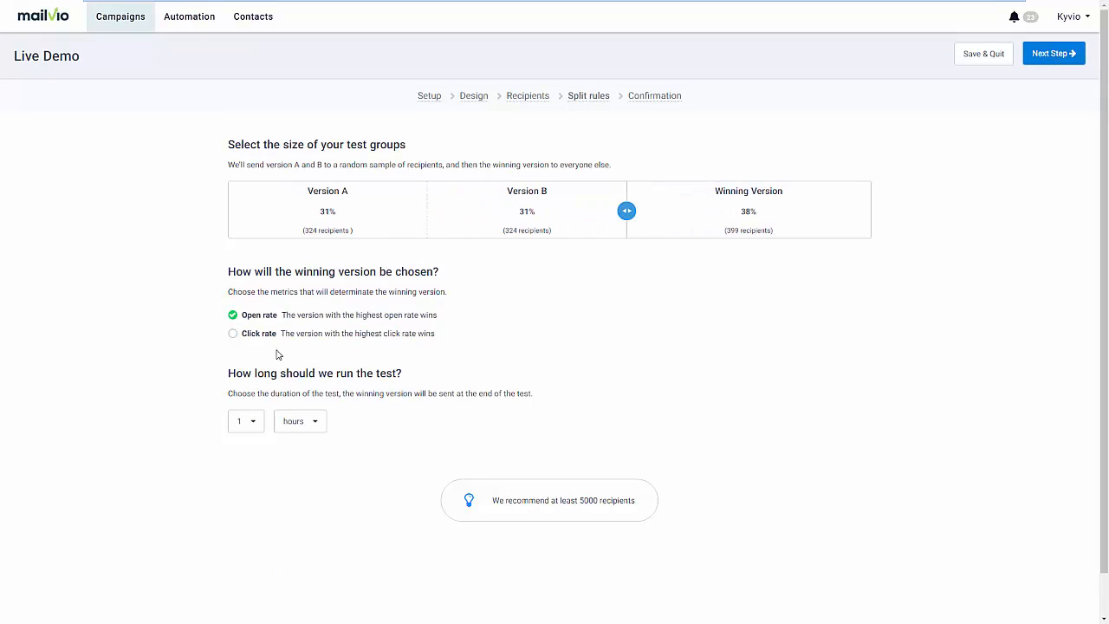
{"action": "left_click", "coordinate": [234, 335]}
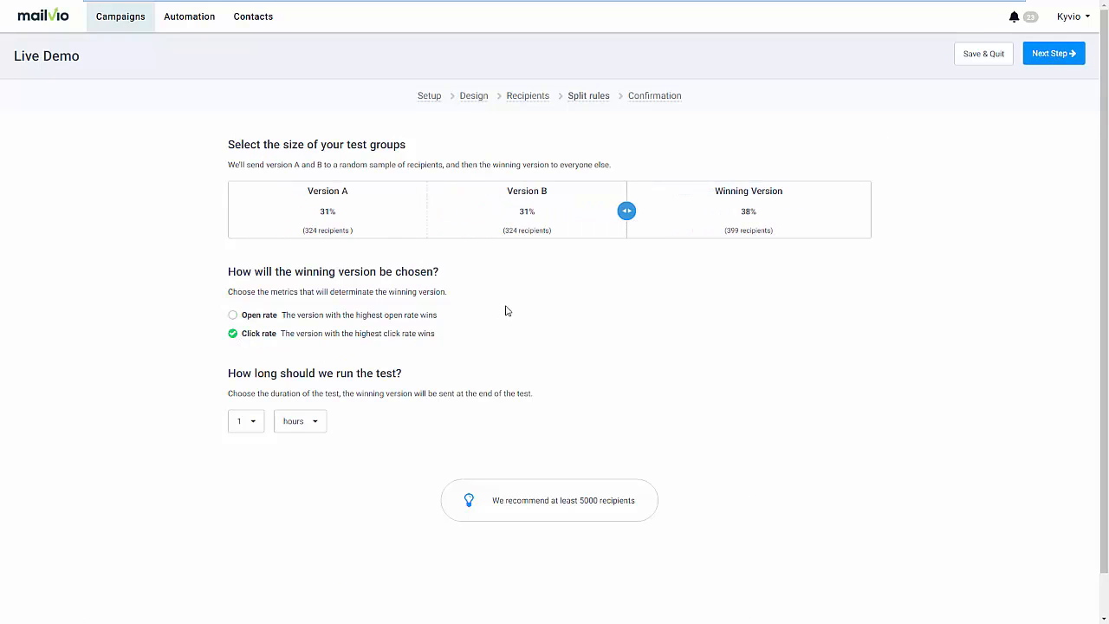
- Set the A/B test duration to 2 hours and continue to the campaign confirmation
{"action": "left_click", "coordinate": [245, 421]}
{"action": "left_click", "coordinate": [247, 465]}
{"action": "left_click", "coordinate": [1048, 59]}
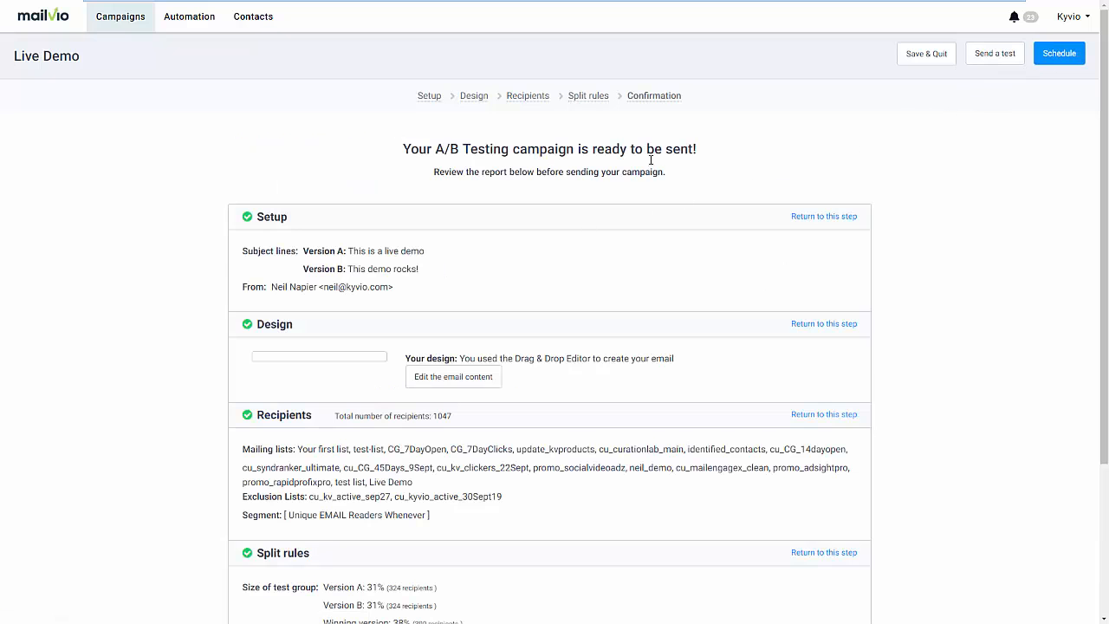
- Check the campaign's scheduling options without scheduling it, and return to the email campaigns overview
{"action": "left_click", "coordinate": [1054, 56]}
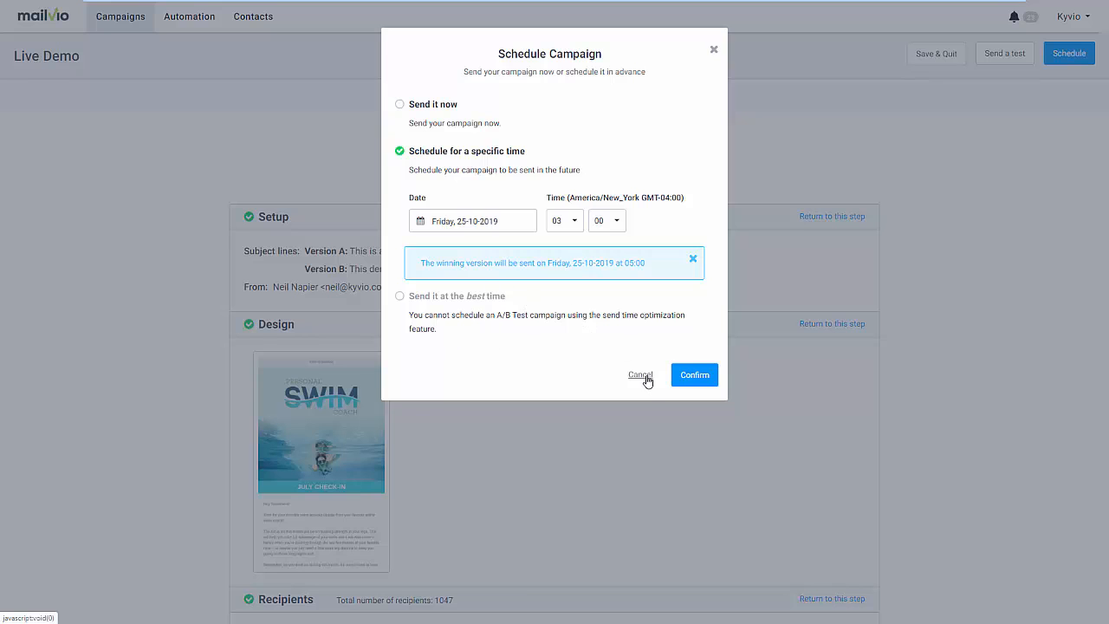
{"action": "left_click", "coordinate": [895, 340]}
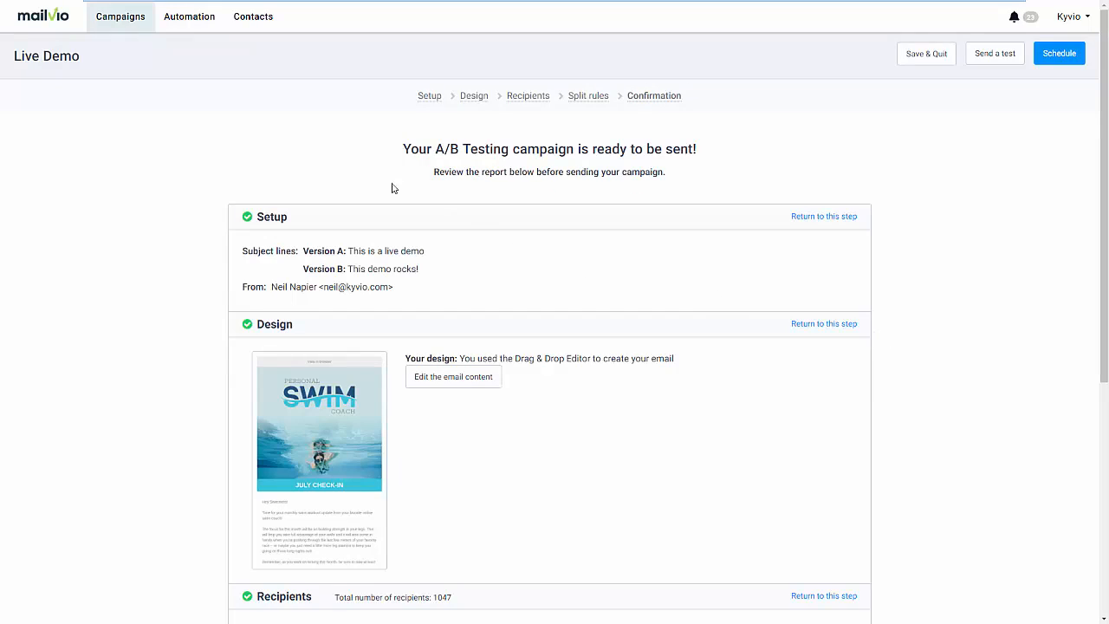
{"action": "left_click", "coordinate": [131, 29]}
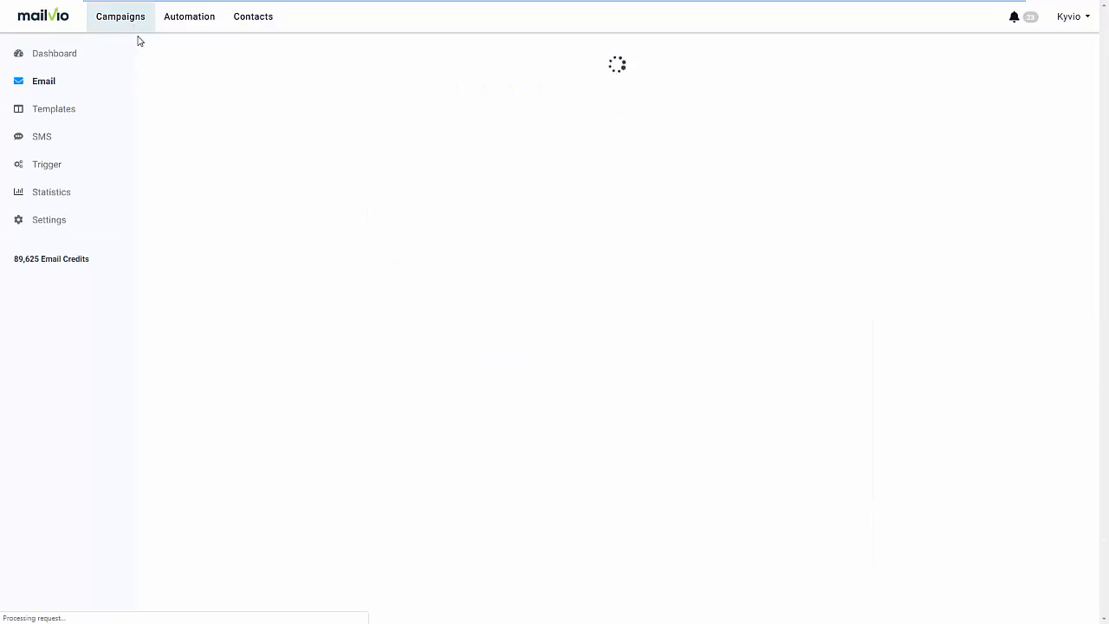